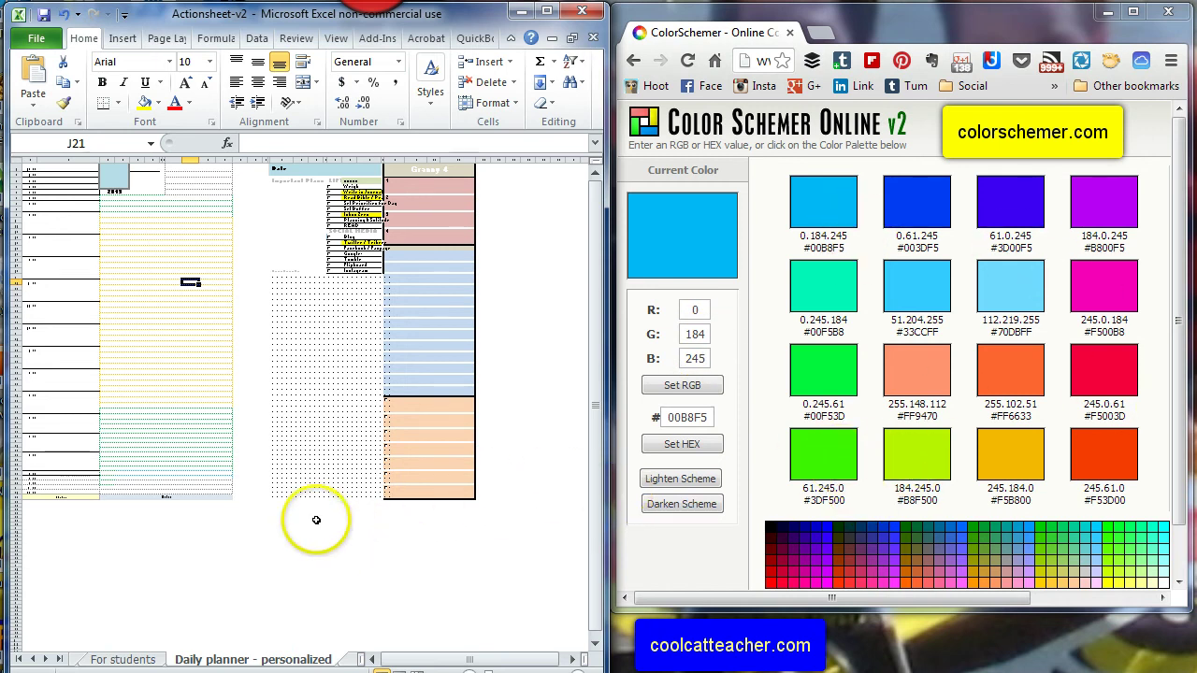
Scroll around the coloured example planner to look it over.
left_click(281, 536)
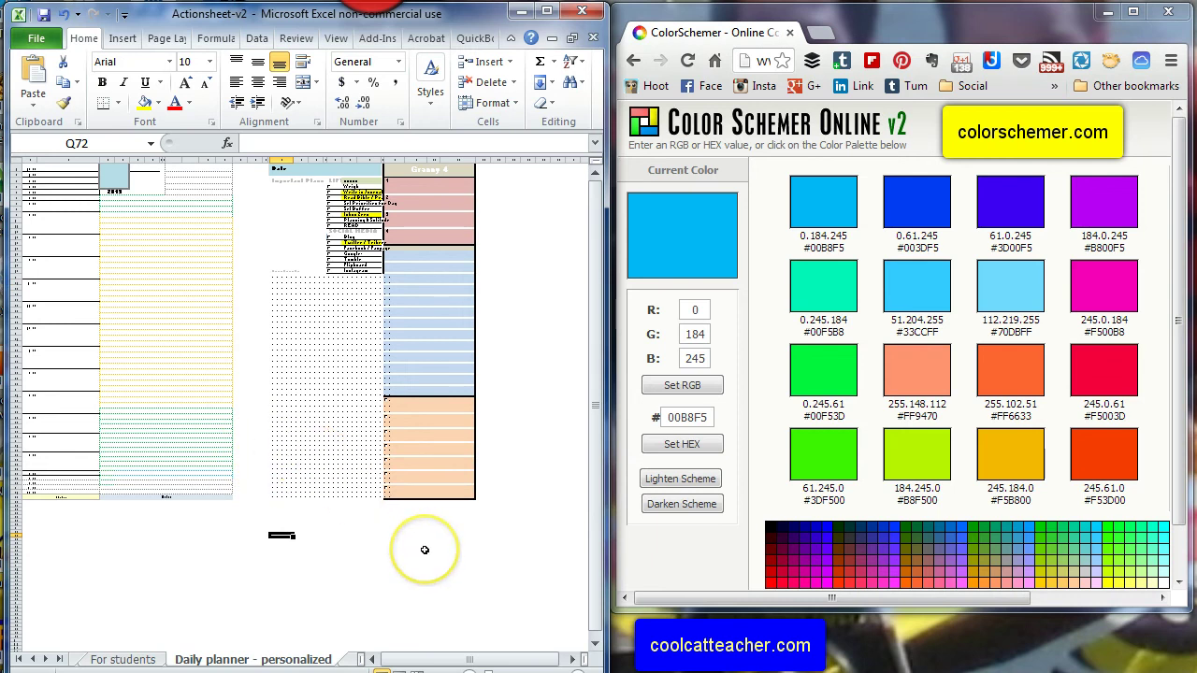
scroll(426, 548, "up", 3)
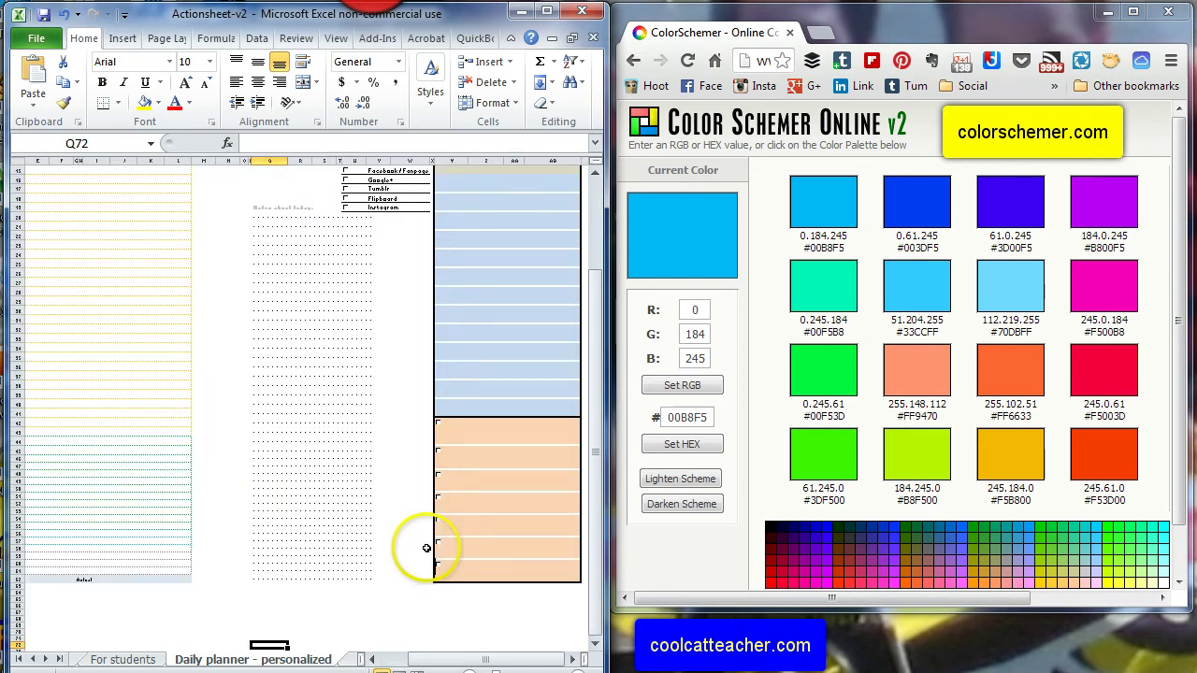
scroll(426, 548, "up", 1)
scroll(426, 548, "up", 1)
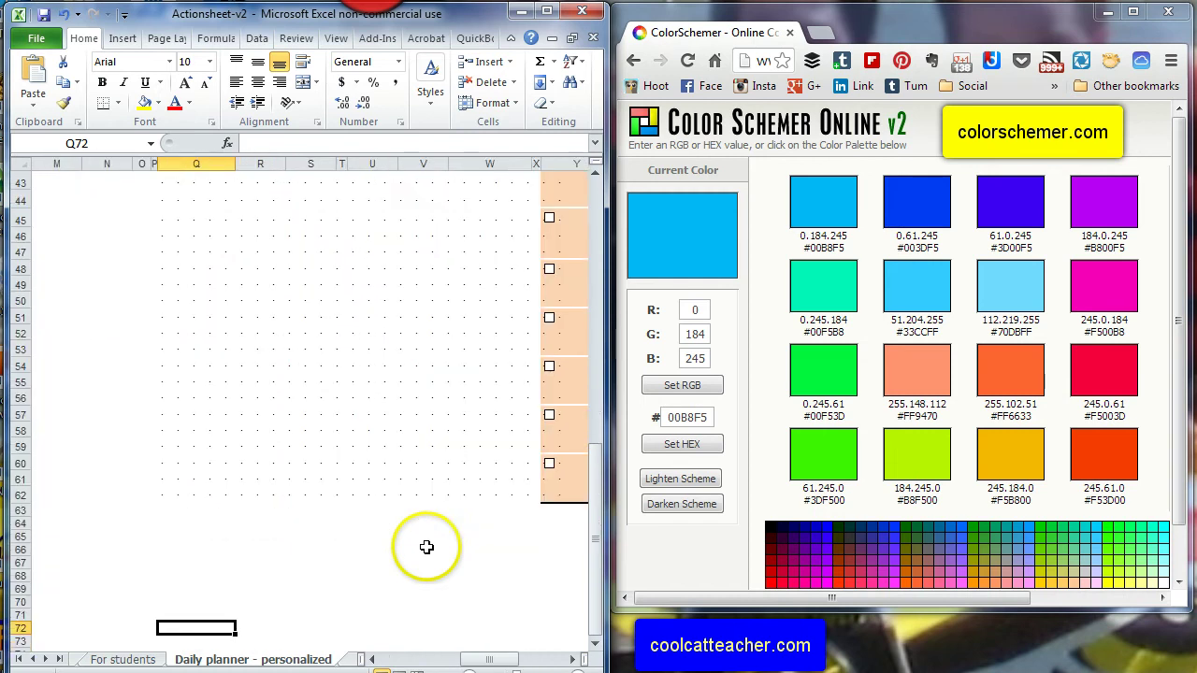
left_click_drag(467, 660, 400, 659)
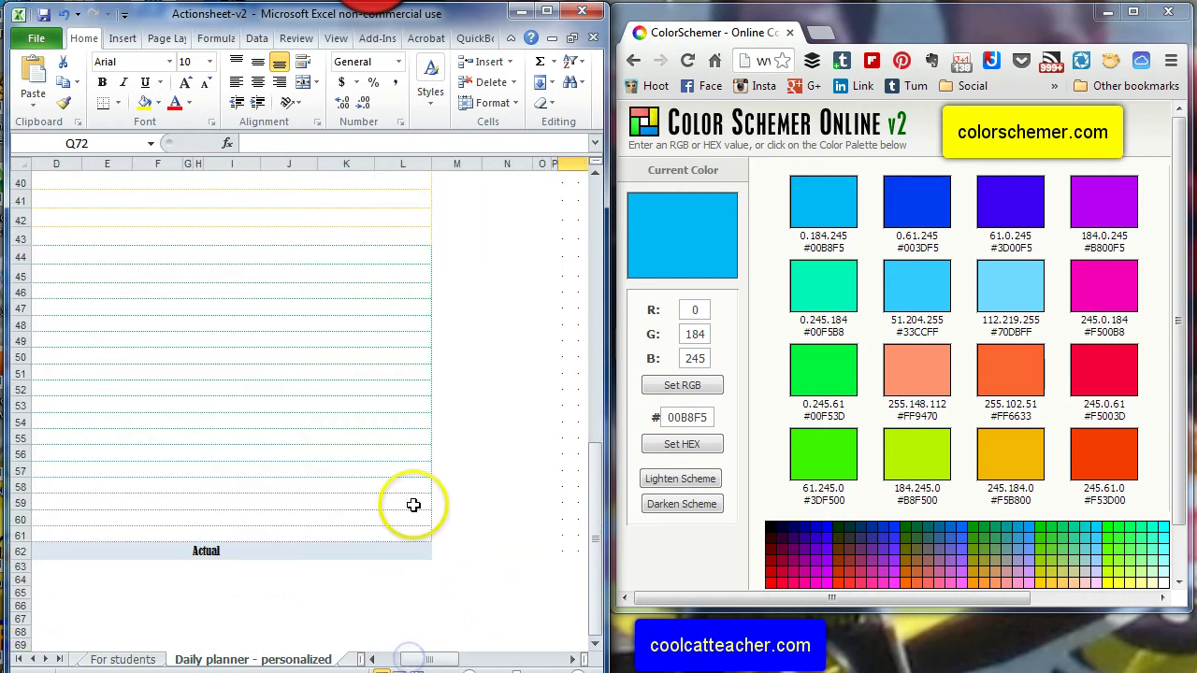
scroll(416, 507, "up", 6)
scroll(417, 507, "up", 7)
scroll(416, 507, "up", 1)
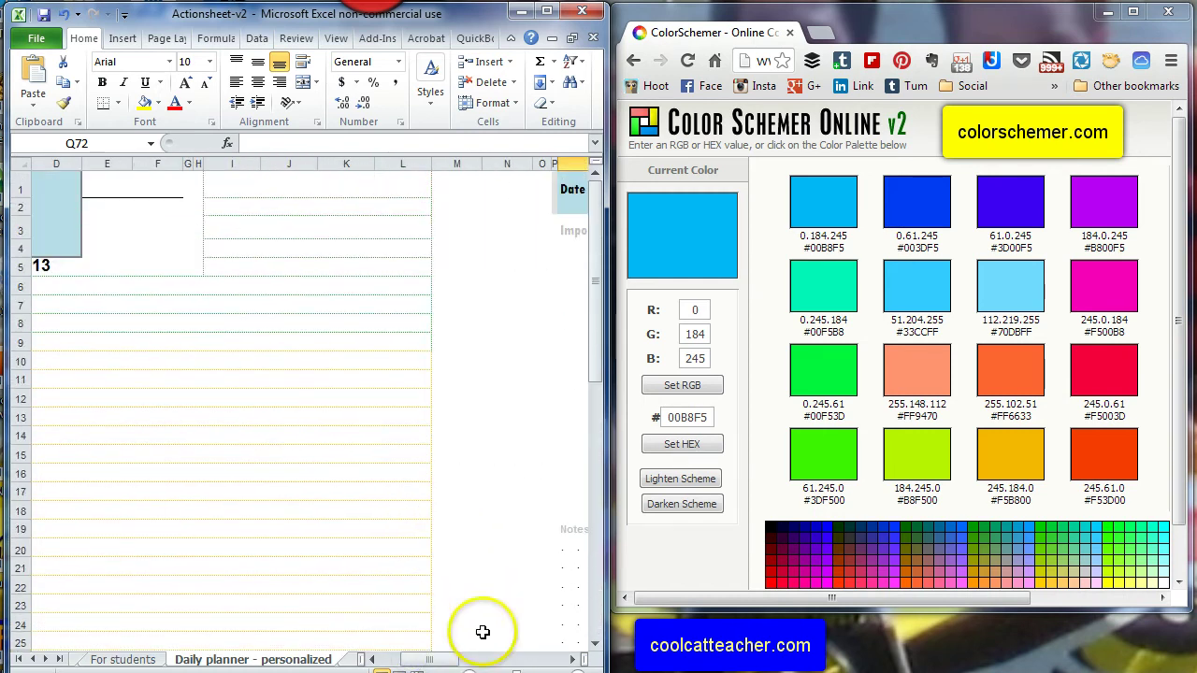
mouse_move(449, 658)
left_mouse_down()
mouse_move(484, 660)
mouse_move(424, 662)
left_mouse_up()
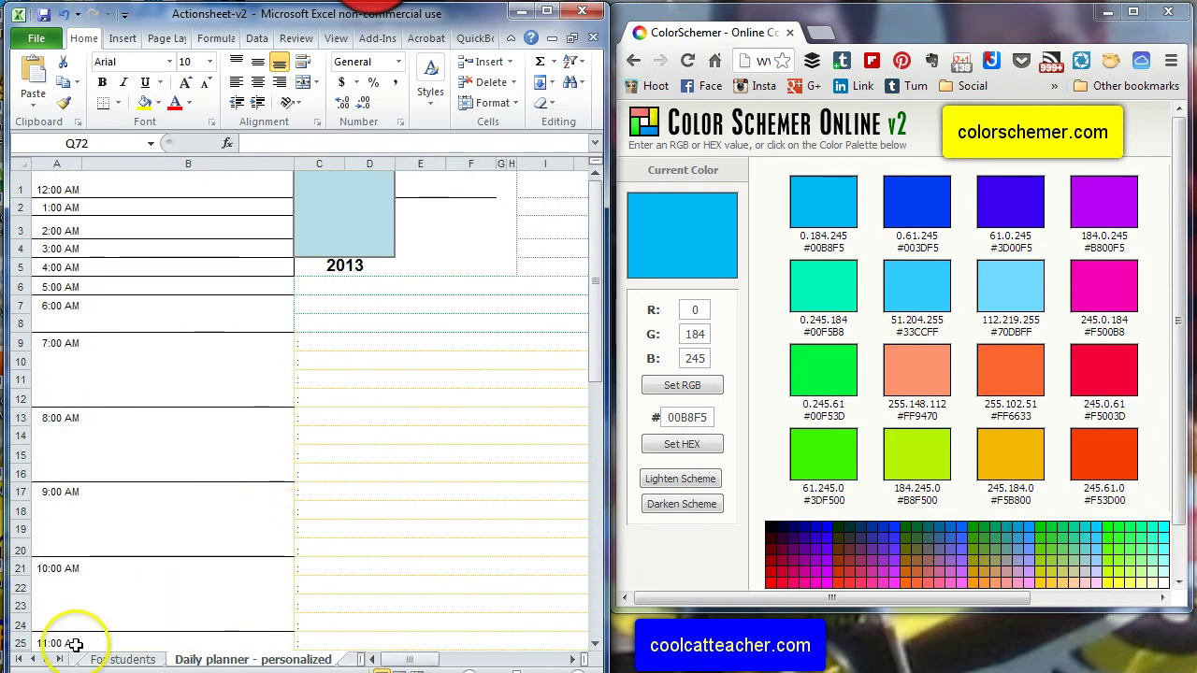
Switch to the '2014 color pallette personalize' sheet and scroll across it.
left_click(51, 660)
left_click(131, 660)
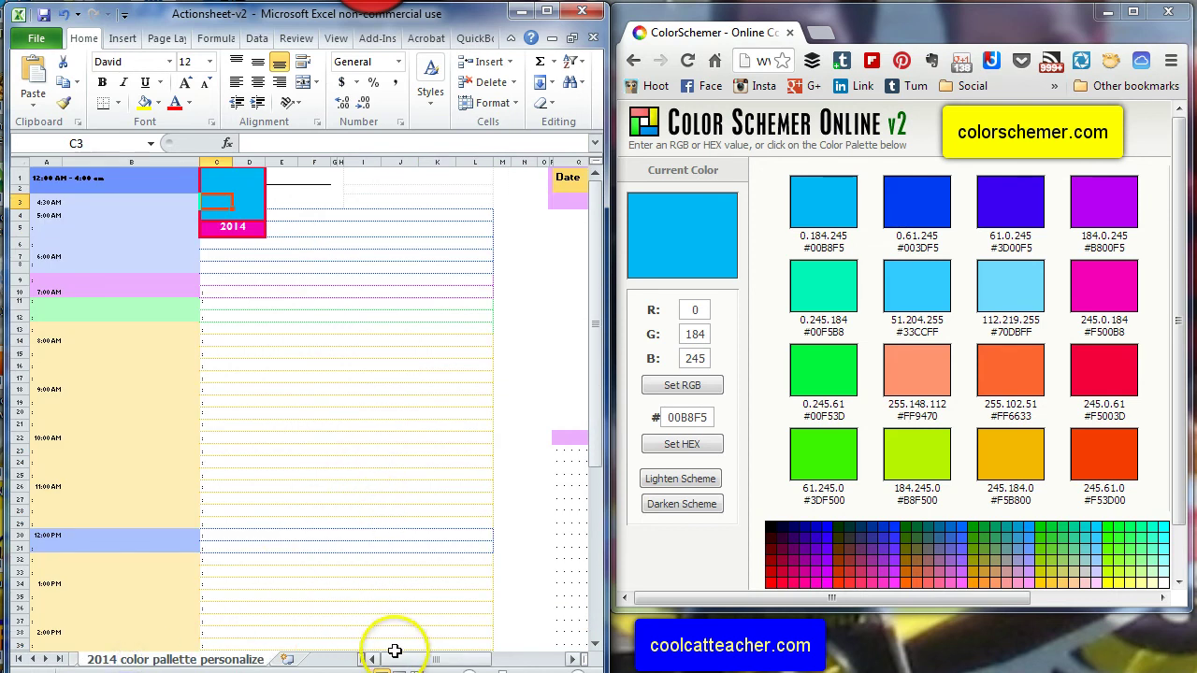
left_click_drag(397, 659, 441, 659)
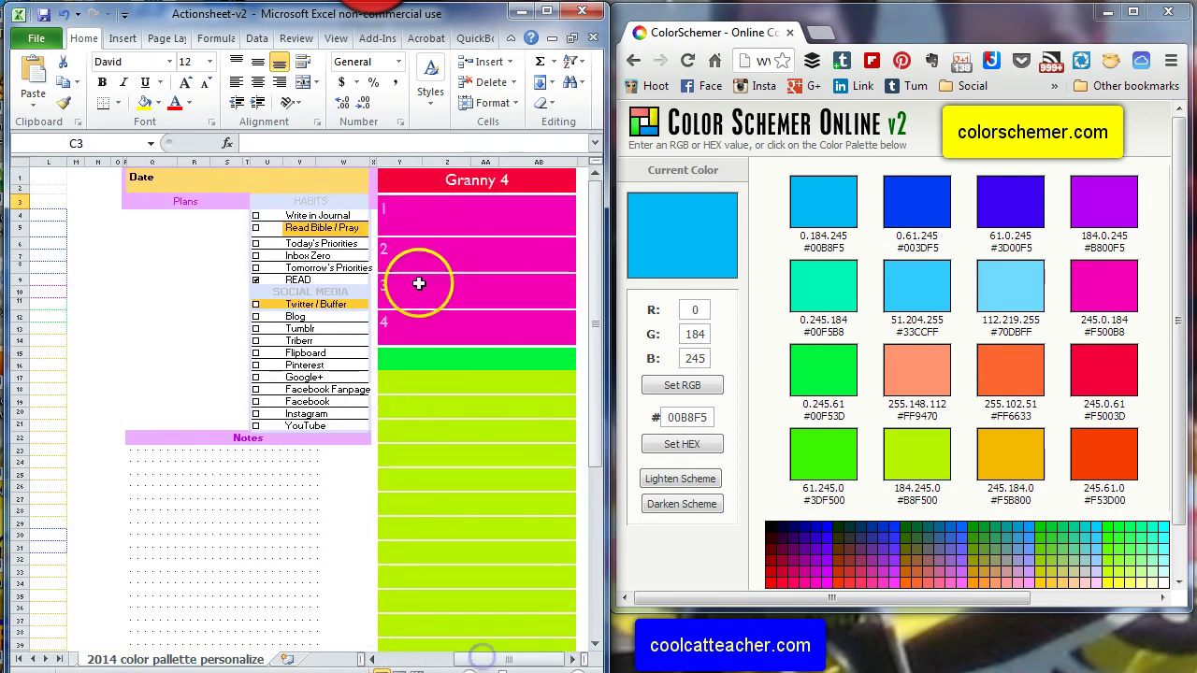
mouse_move(595, 455)
left_mouse_down()
mouse_move(589, 596)
mouse_move(556, 433)
left_mouse_up()
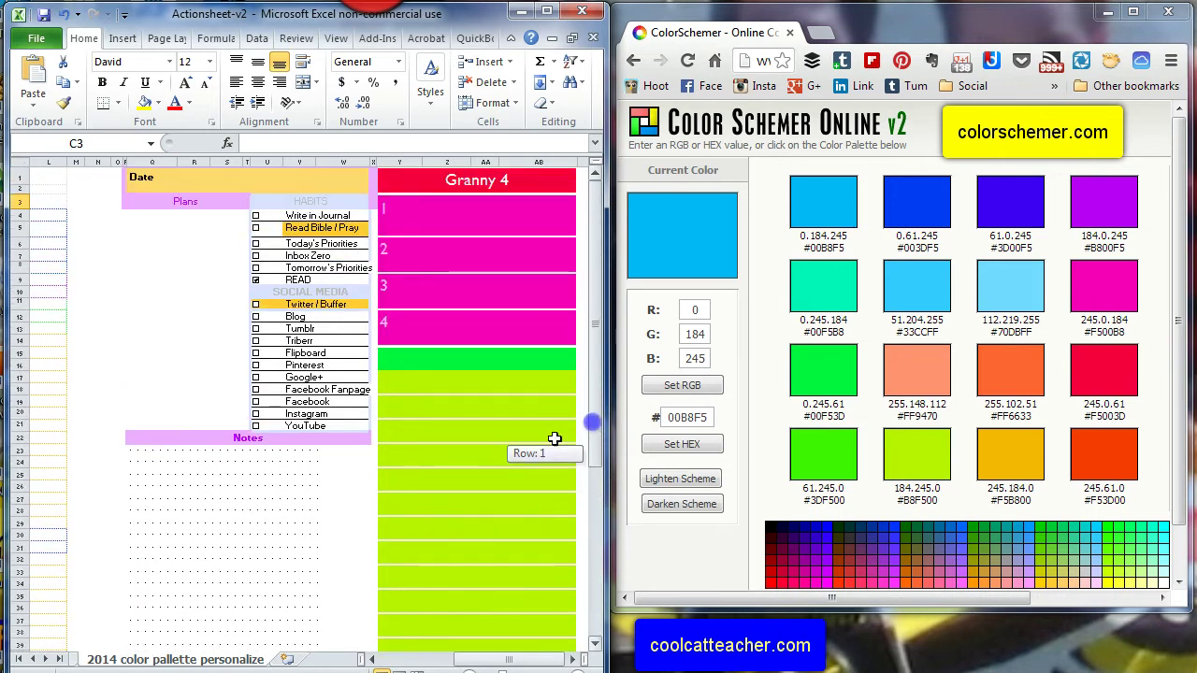
Go back through the sheet tabs to the For students sheet.
left_click(34, 659)
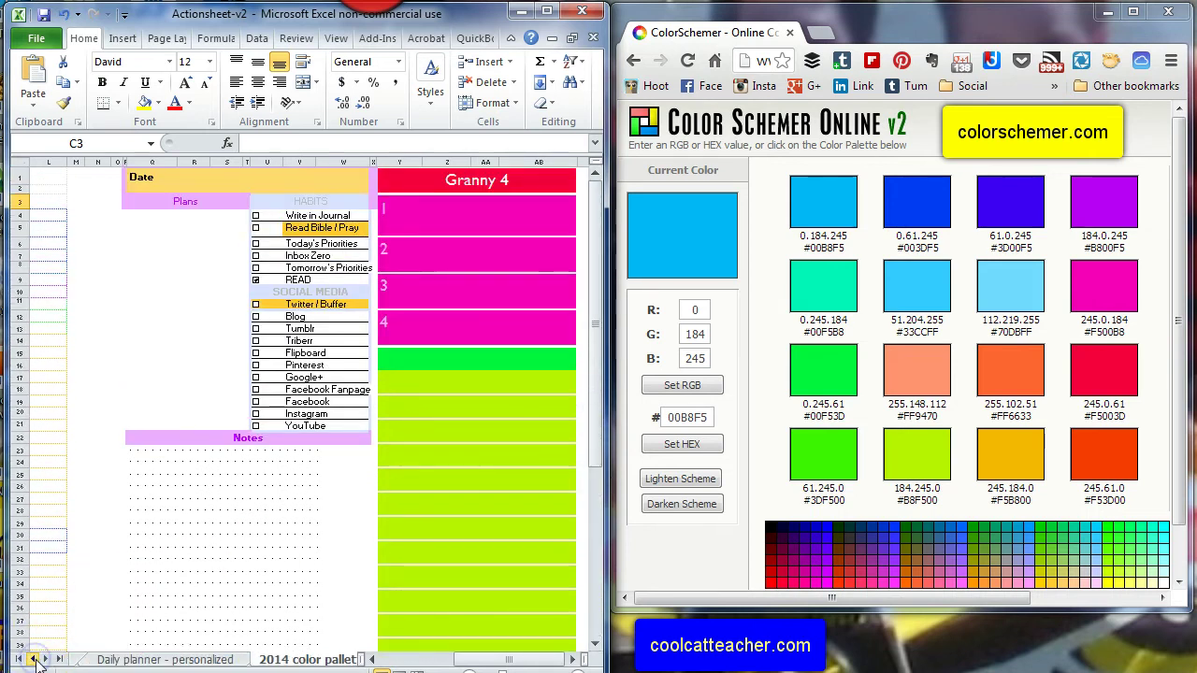
left_click(34, 660)
left_click(122, 660)
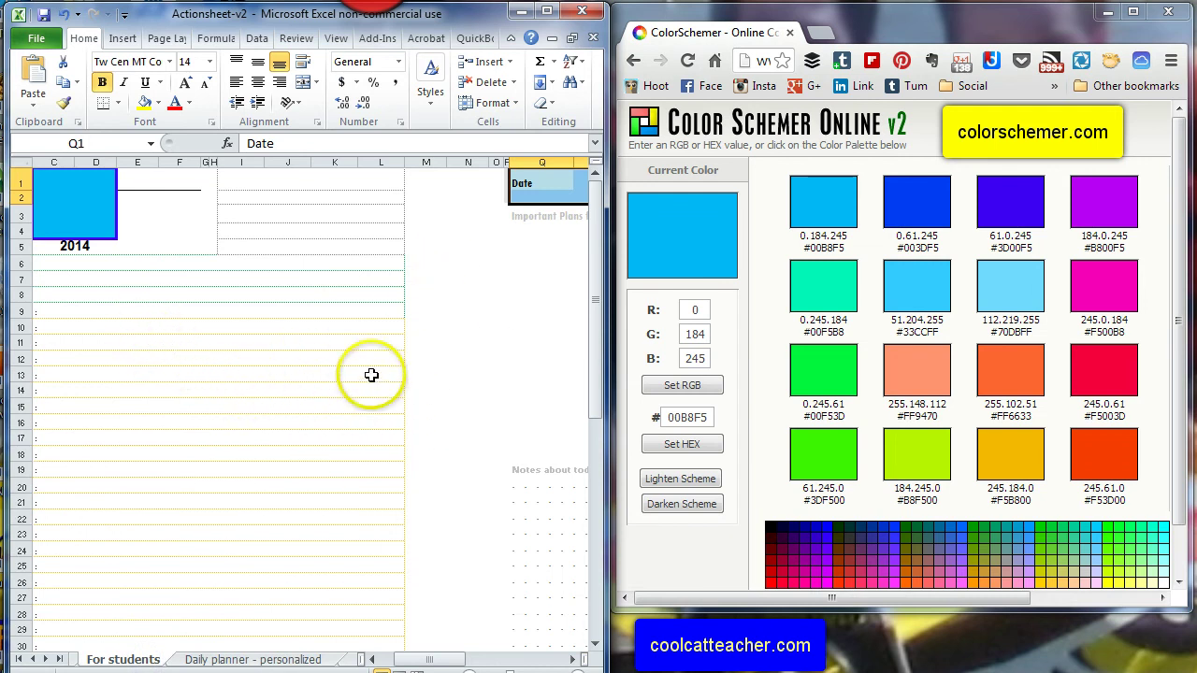
Select the whole numbered Granny 4 block.
left_click_drag(438, 660, 580, 646)
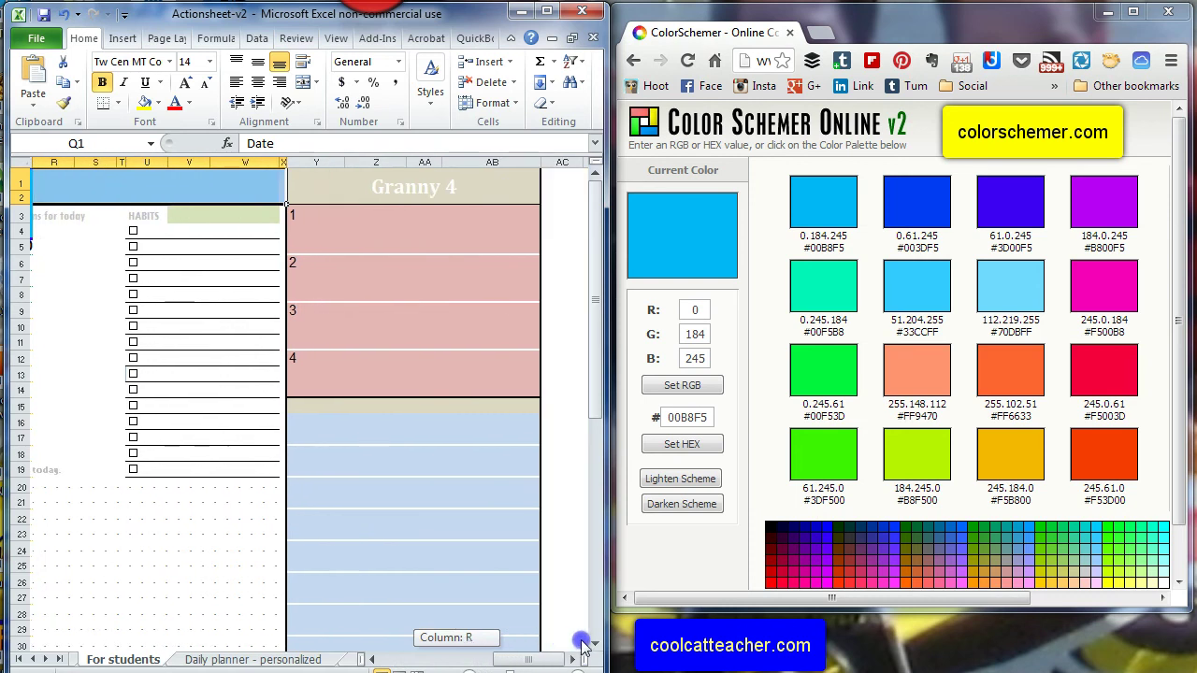
left_click(522, 378)
left_click_drag(522, 379, 401, 331)
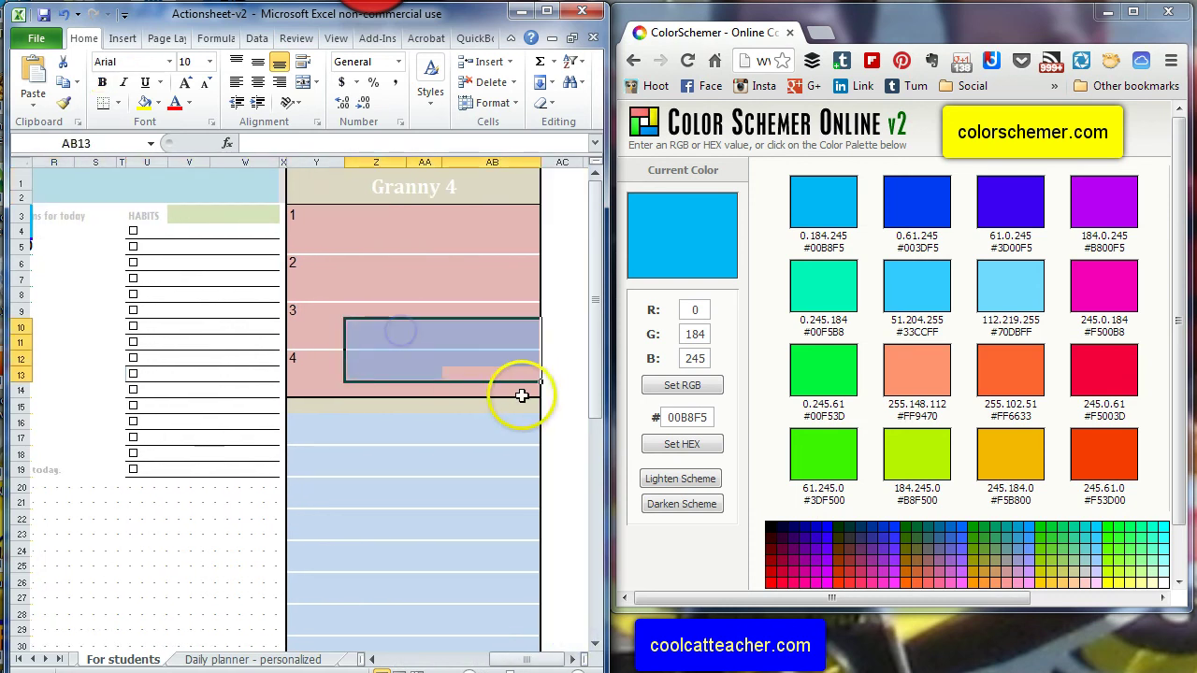
mouse_move(521, 393)
left_mouse_down()
mouse_move(358, 286)
mouse_move(316, 187)
left_mouse_up()
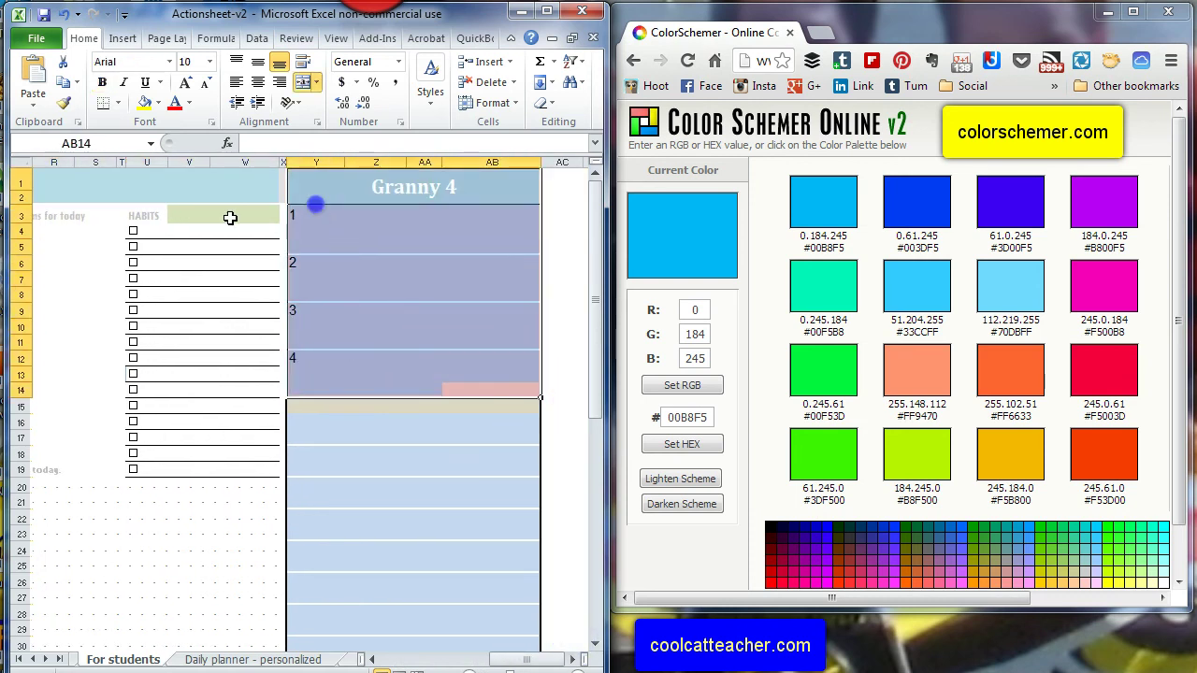
Fill the selected block with custom bright green, RGB 0, 245, 61.
left_click(159, 102)
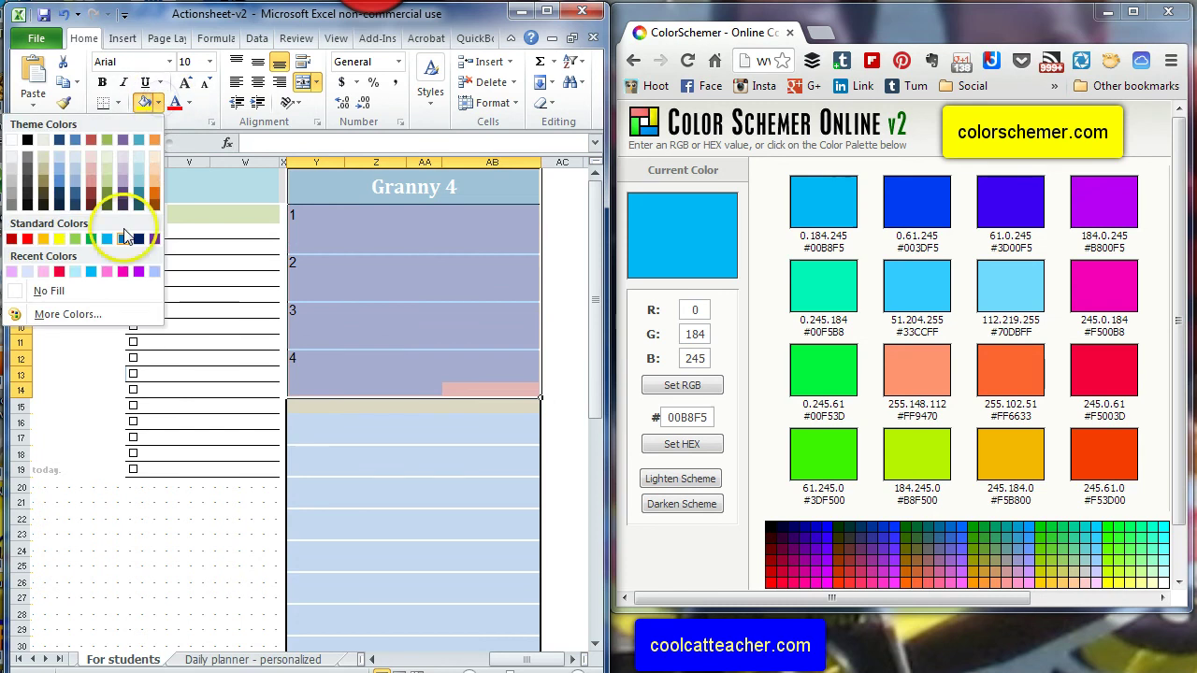
left_click(96, 315)
left_click(254, 236)
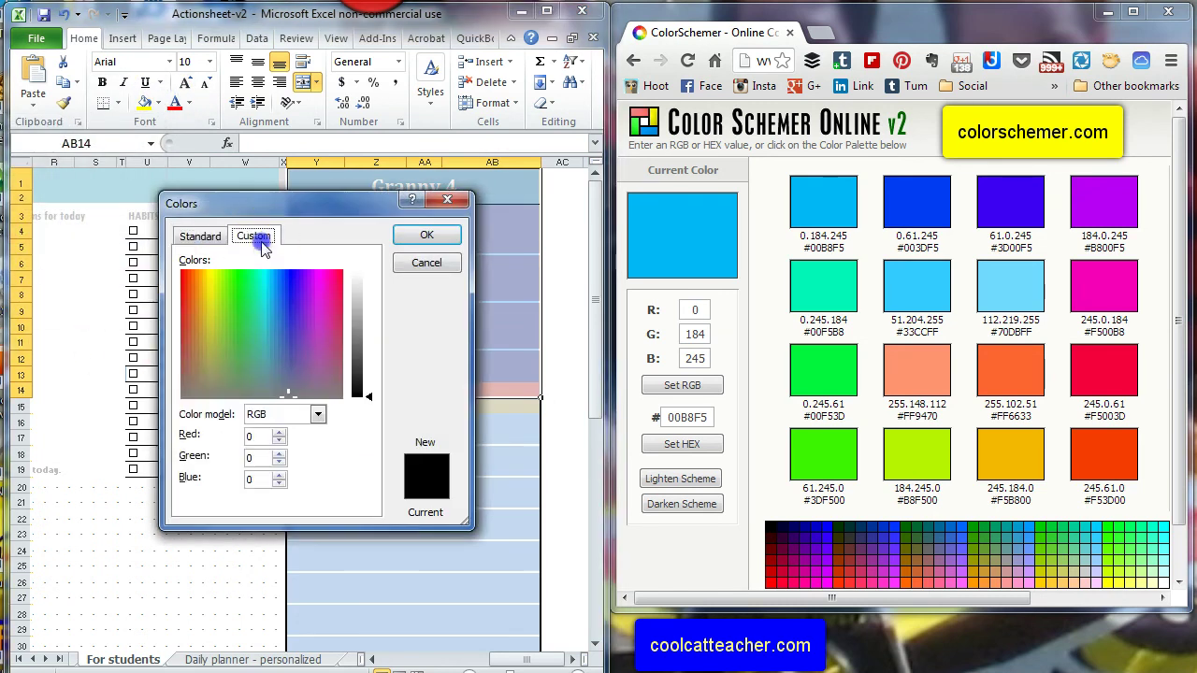
left_click(264, 436)
left_click(272, 435)
type("61")
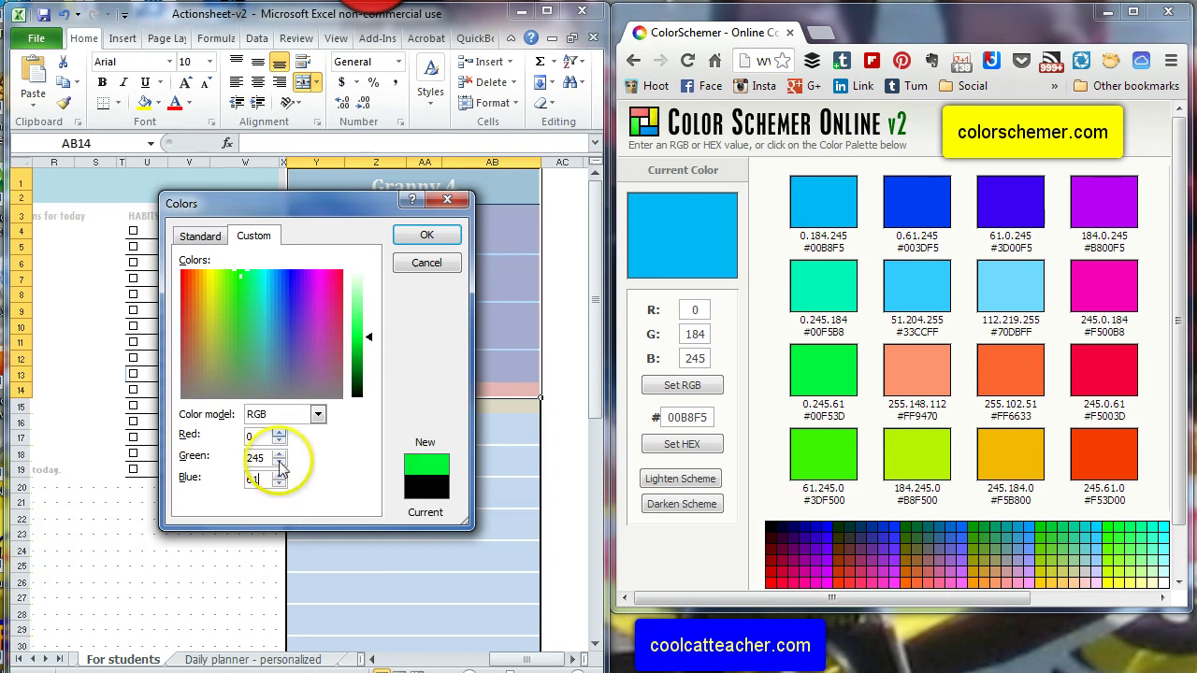
left_click(436, 235)
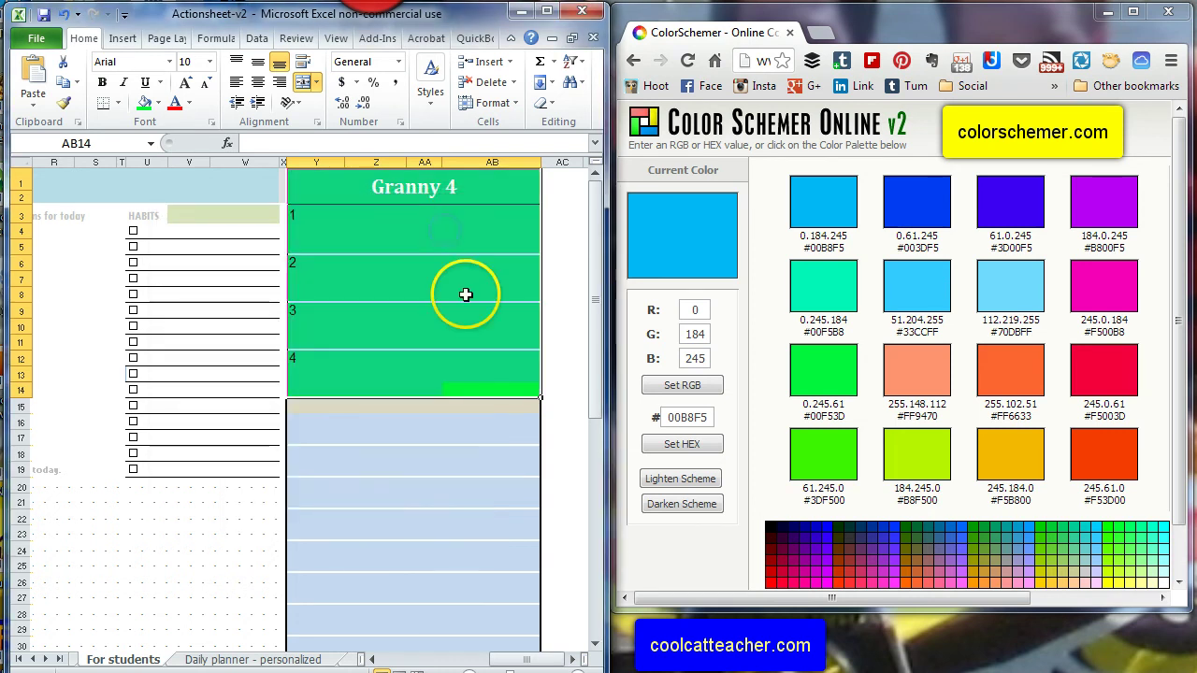
left_click(465, 295)
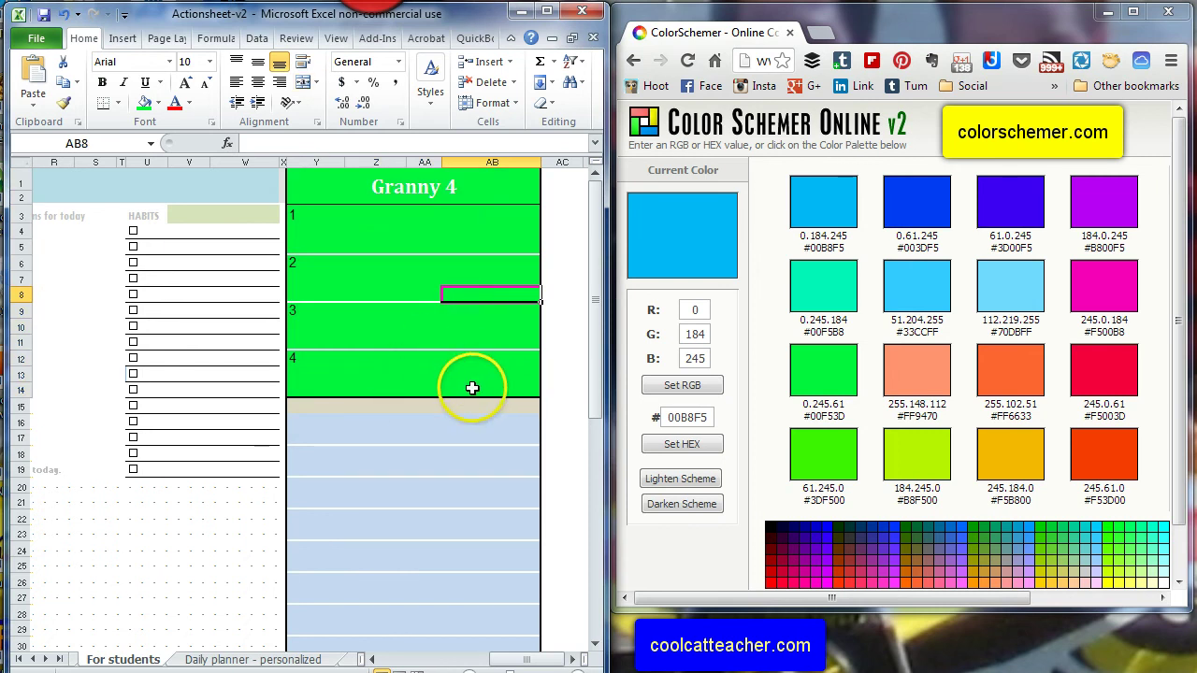
Give the Granny 4 header cell a custom pink fill, RGB 245, 0, 184.
left_click(300, 178)
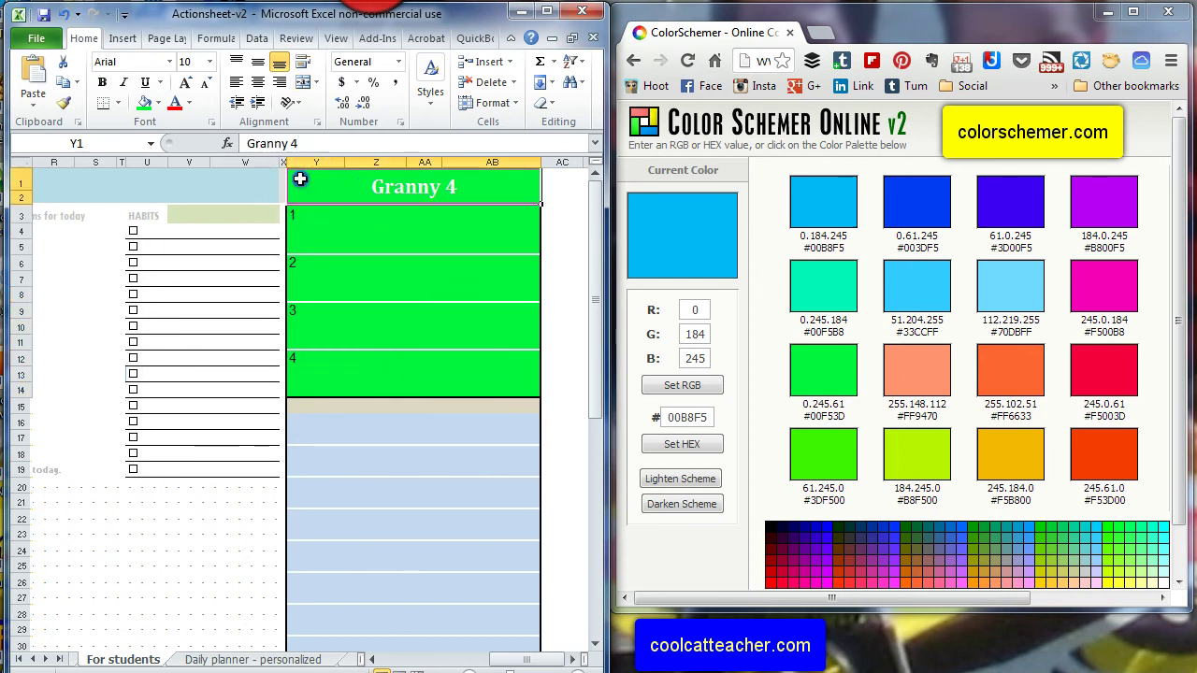
left_click(158, 102)
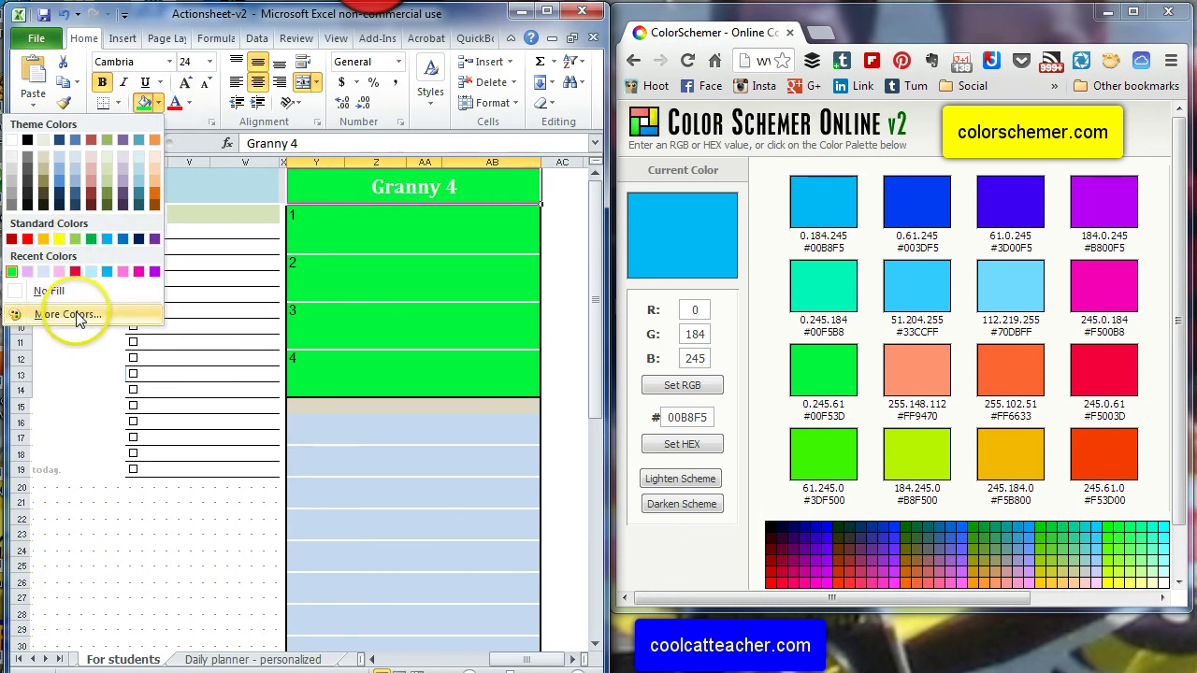
left_click(76, 312)
double_click(247, 436)
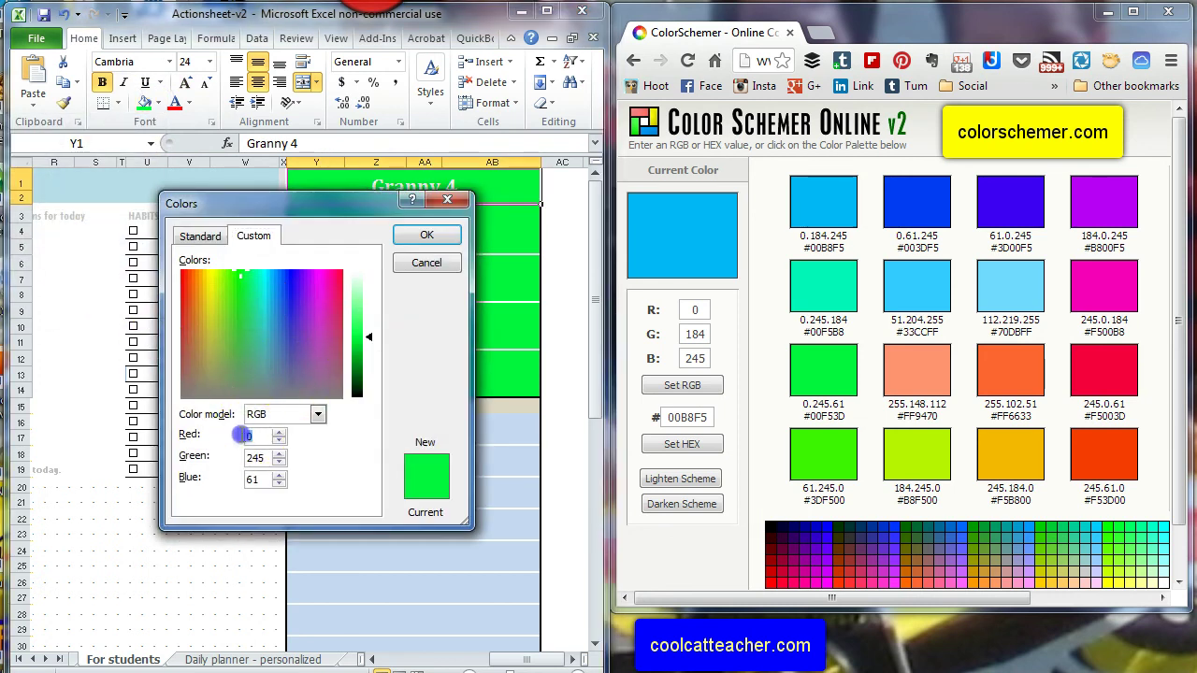
left_click(367, 464)
type("2")
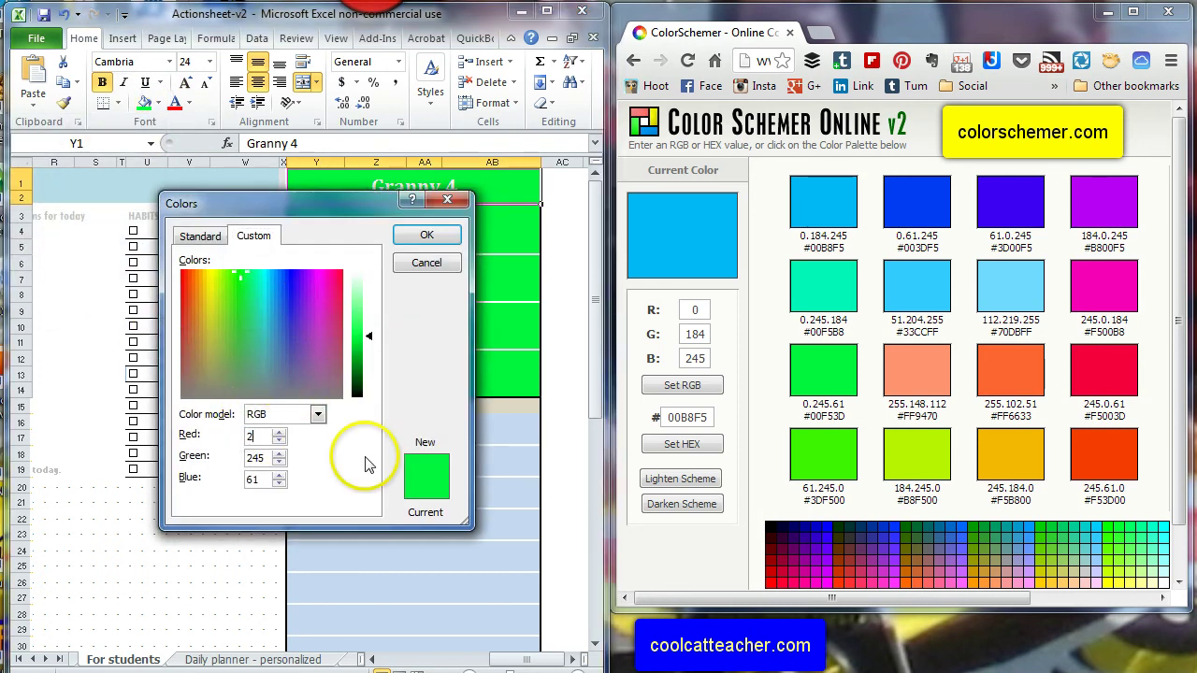
type("45")
type("0")
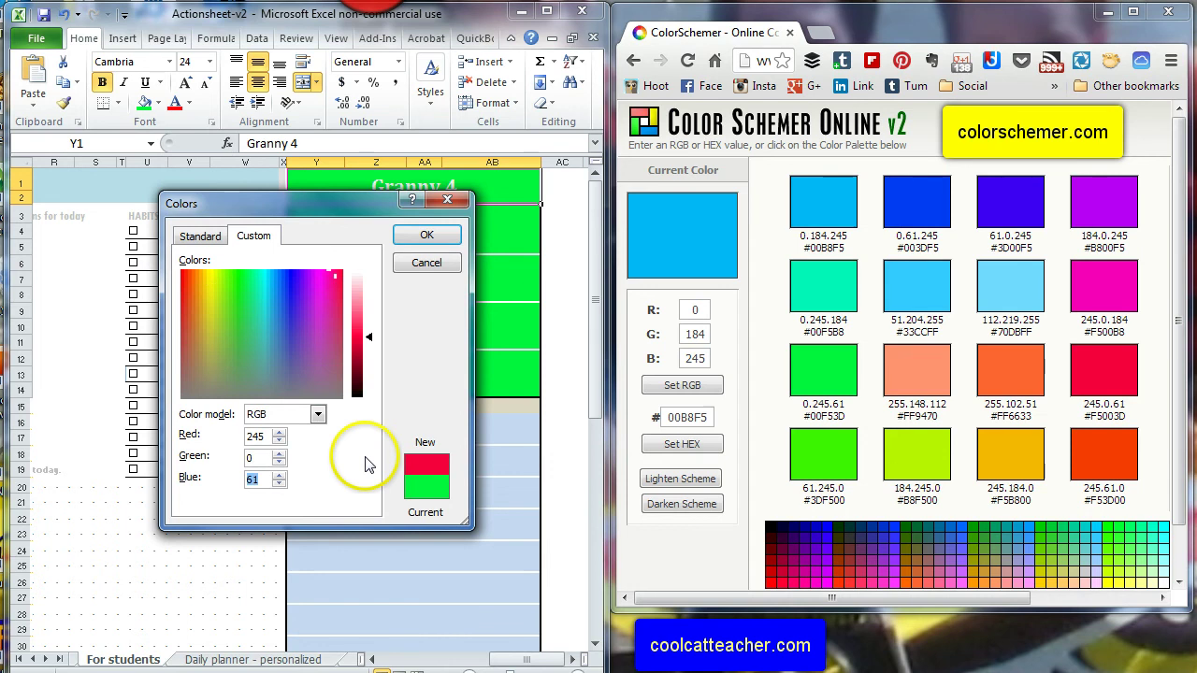
left_click(426, 235)
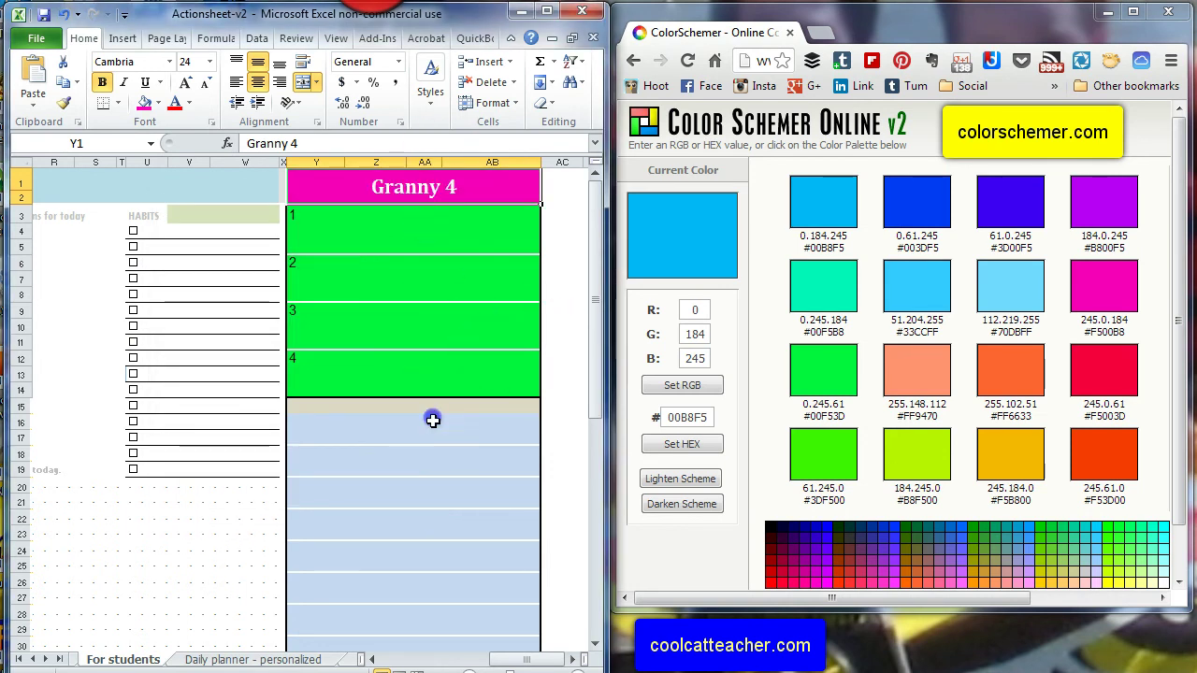
Fill divider row Y15:AB15 with custom orange, RGB 245, 184, 0.
left_click(432, 421)
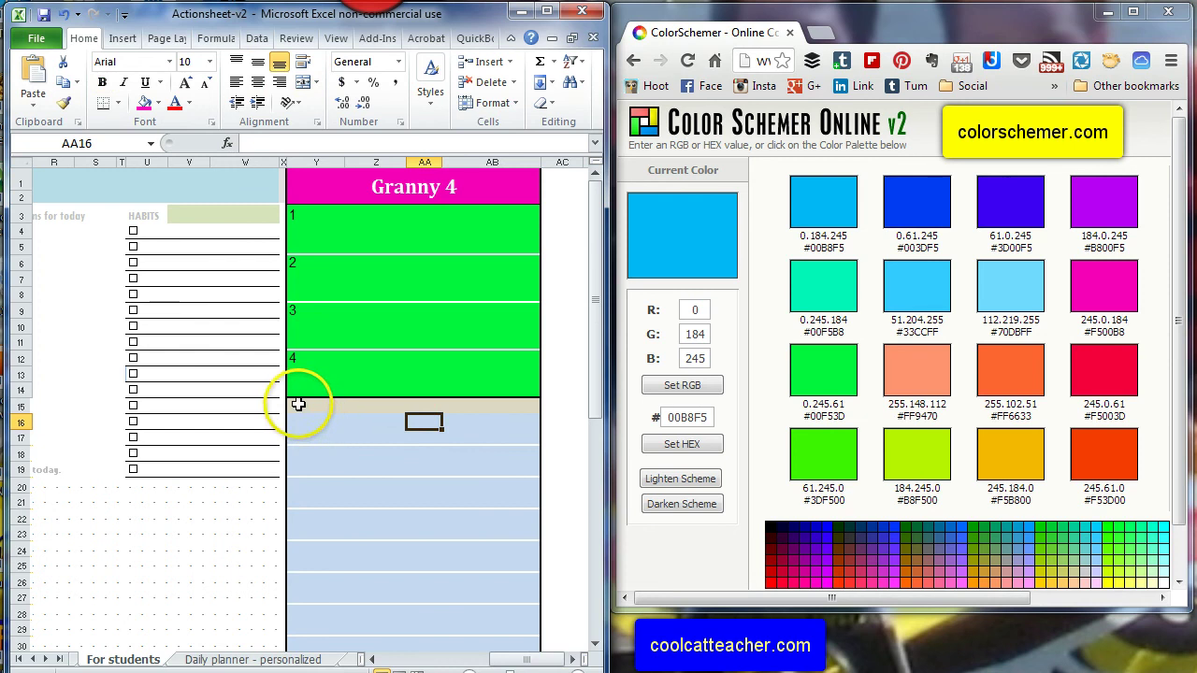
left_click_drag(303, 403, 518, 401)
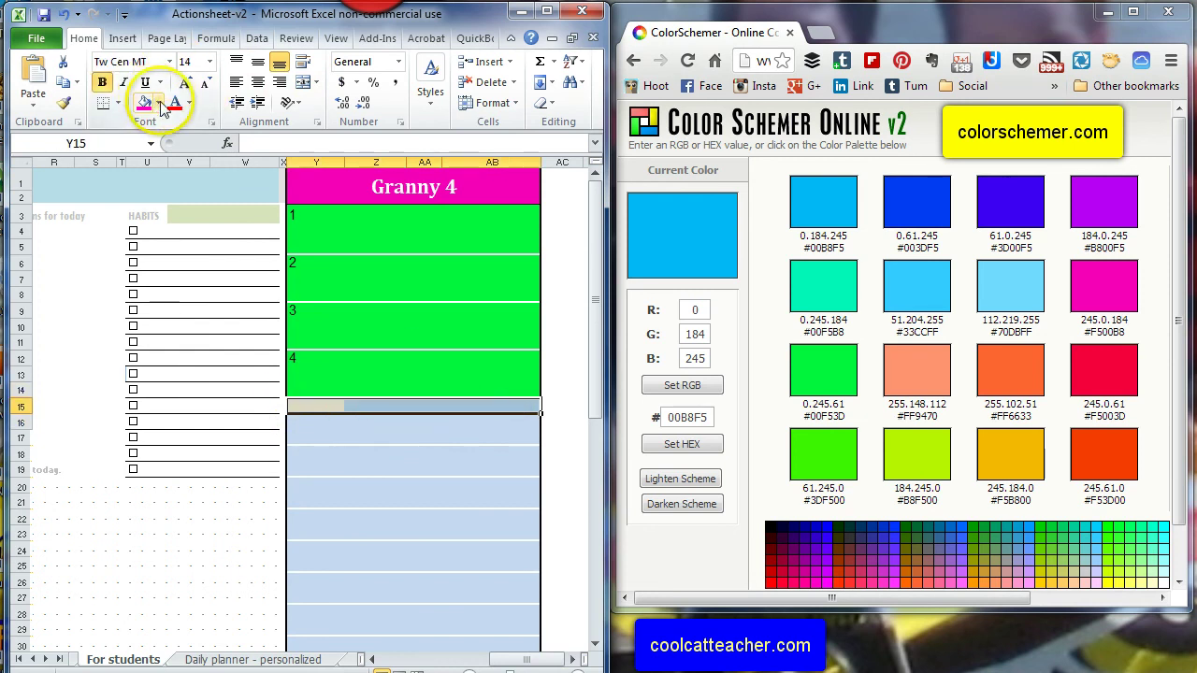
left_click(158, 103)
left_click(56, 291)
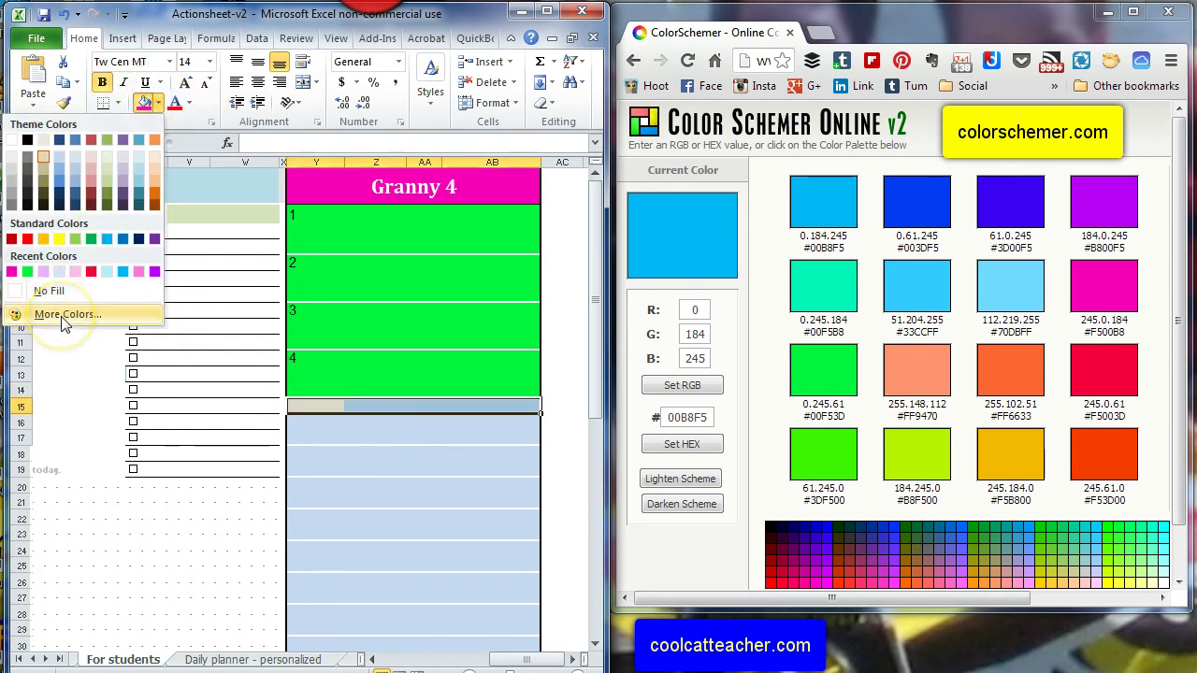
left_click(66, 316)
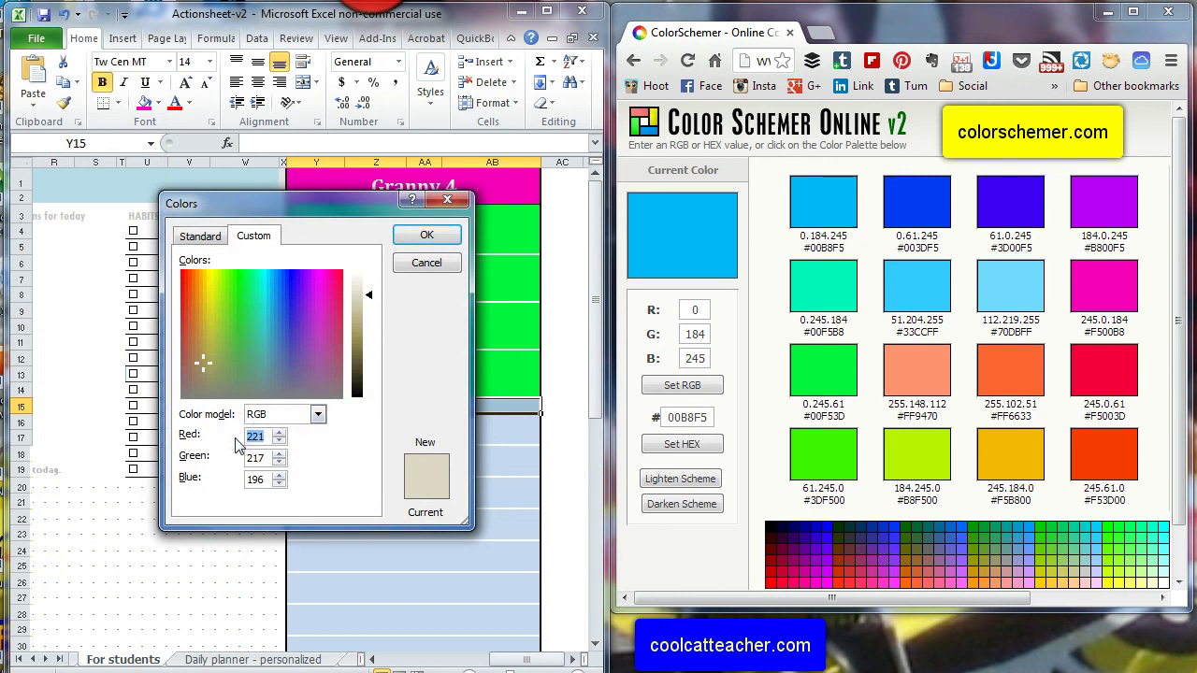
type("184")
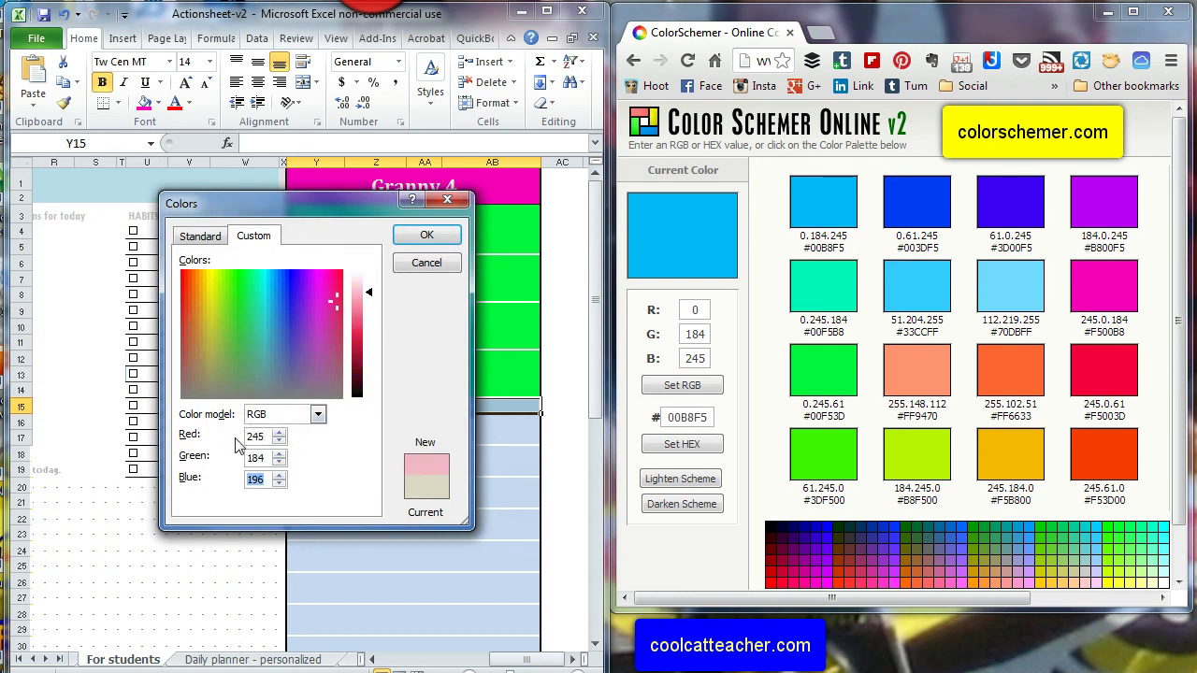
type("0")
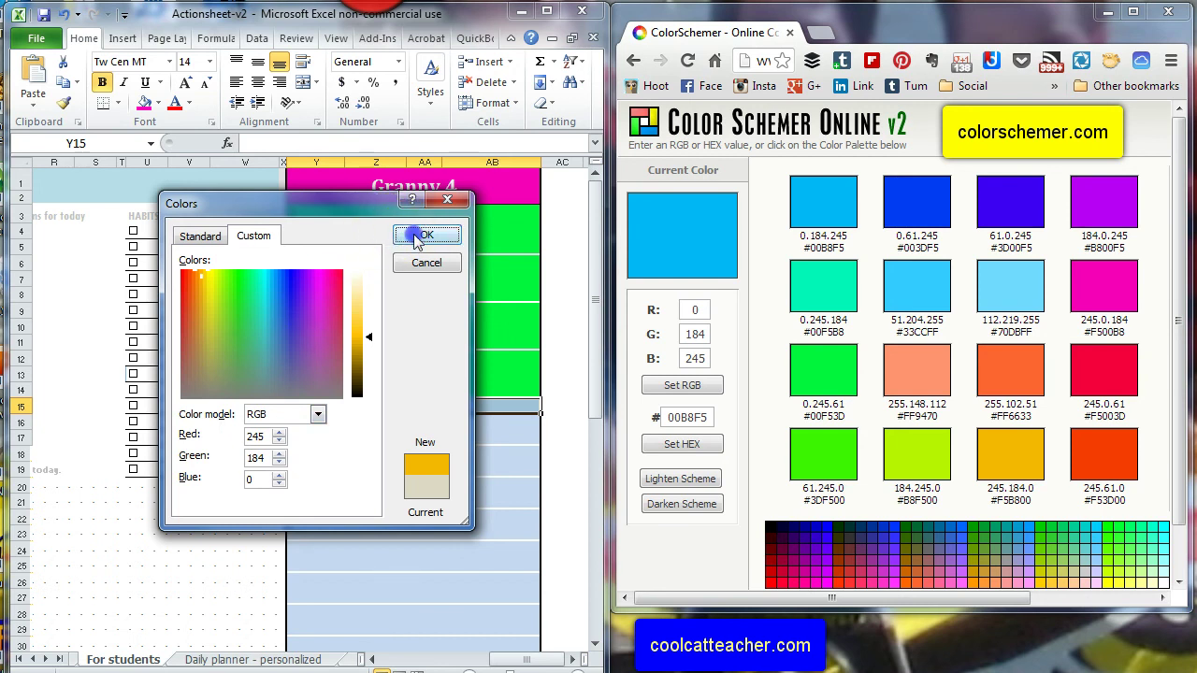
left_click(426, 235)
left_click(400, 472)
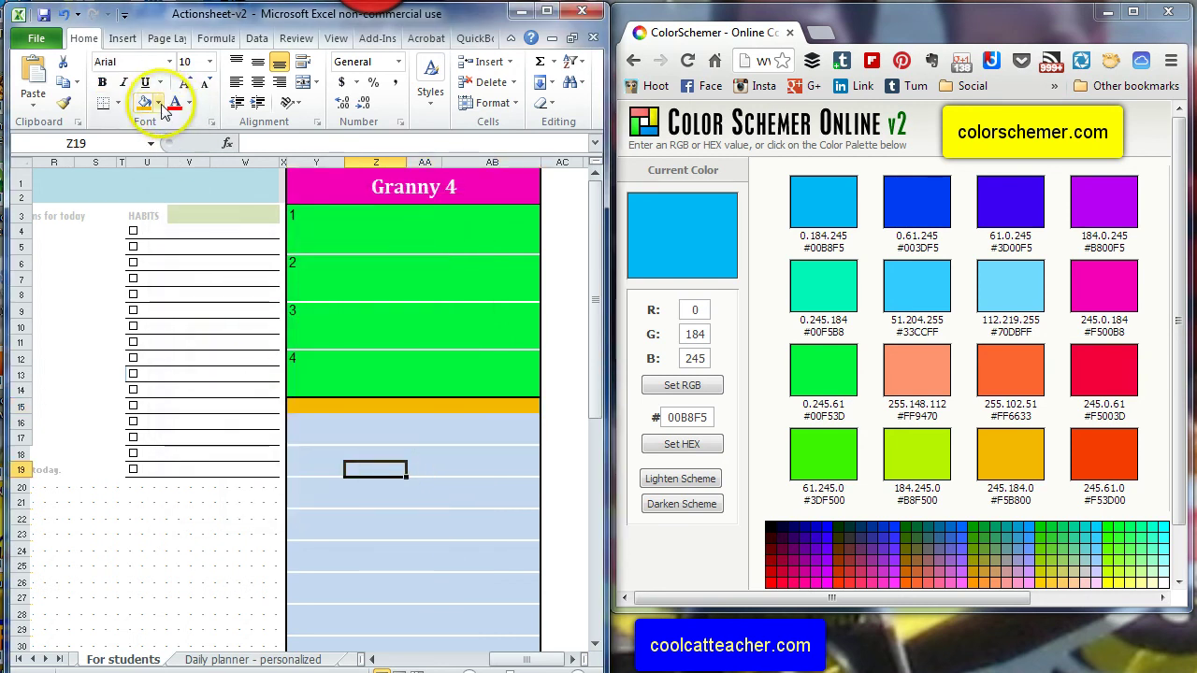
left_click(466, 310)
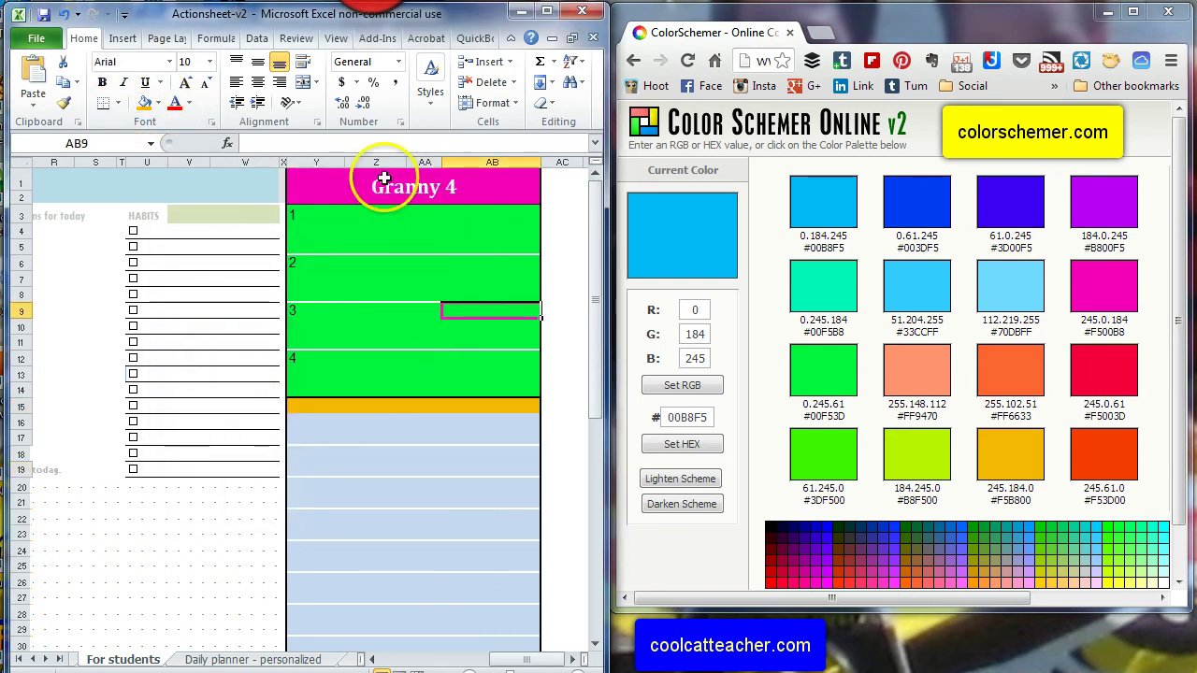
Select the 'Important Plans for today' heading cell Q3.
left_click(50, 221)
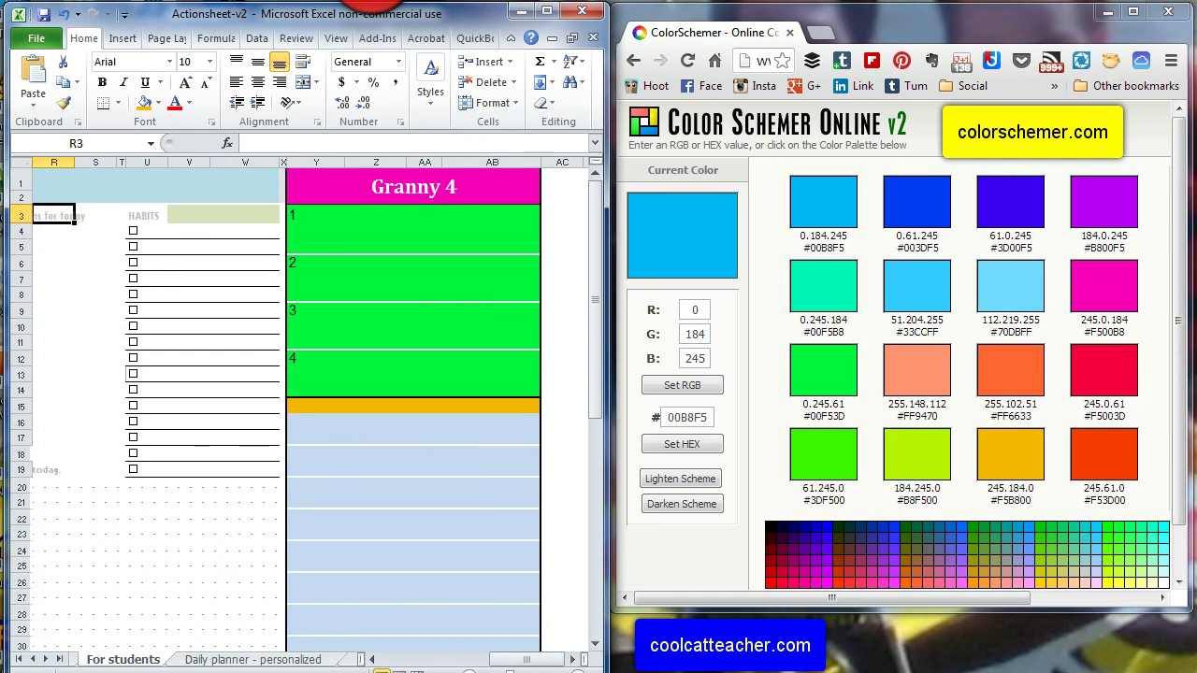
left_click_drag(503, 662, 472, 659)
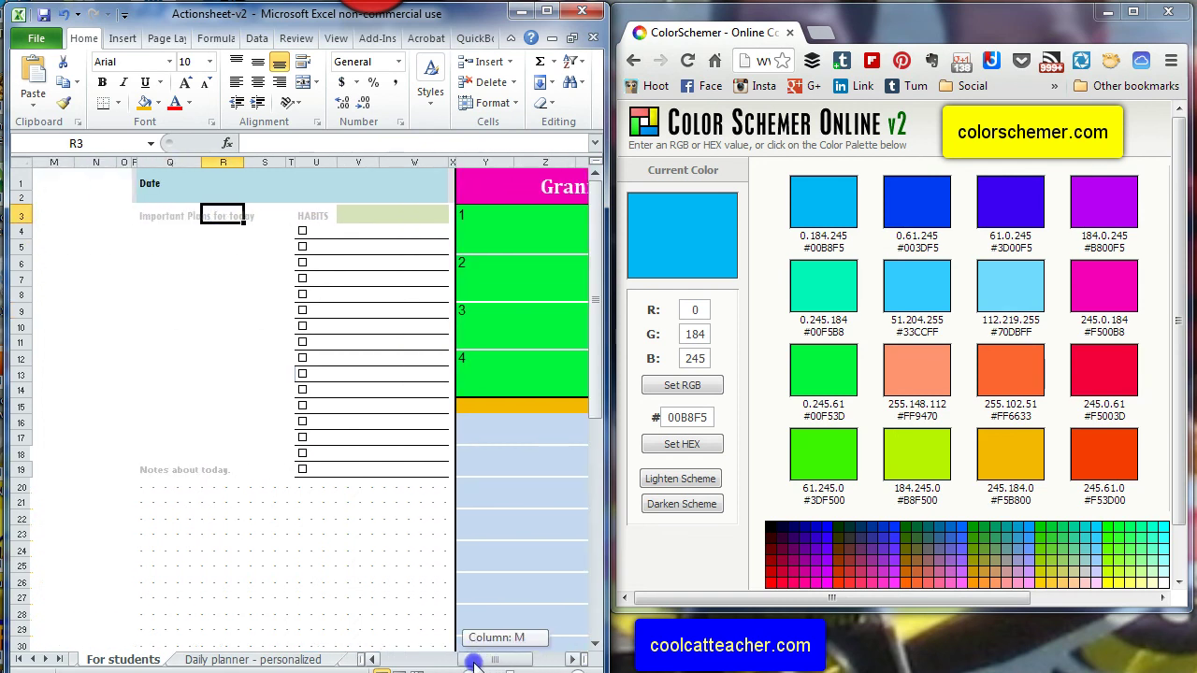
left_click(153, 215)
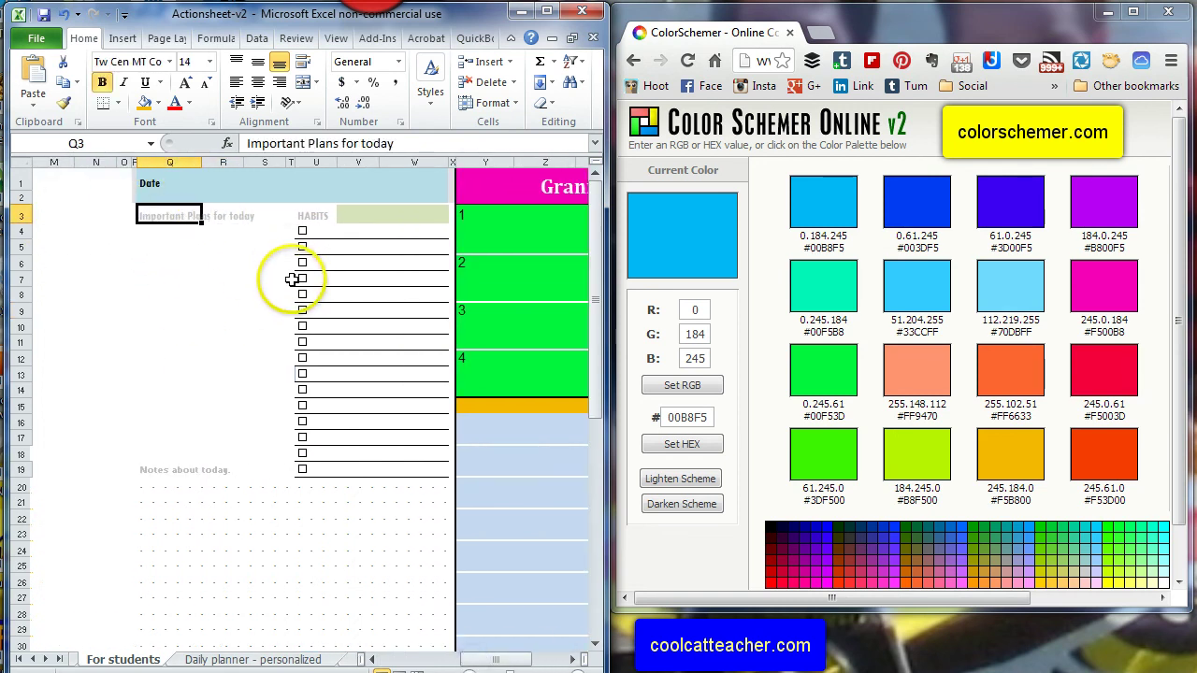
Colour the heading text custom purple, RGB 184, 0, 245.
left_click(188, 104)
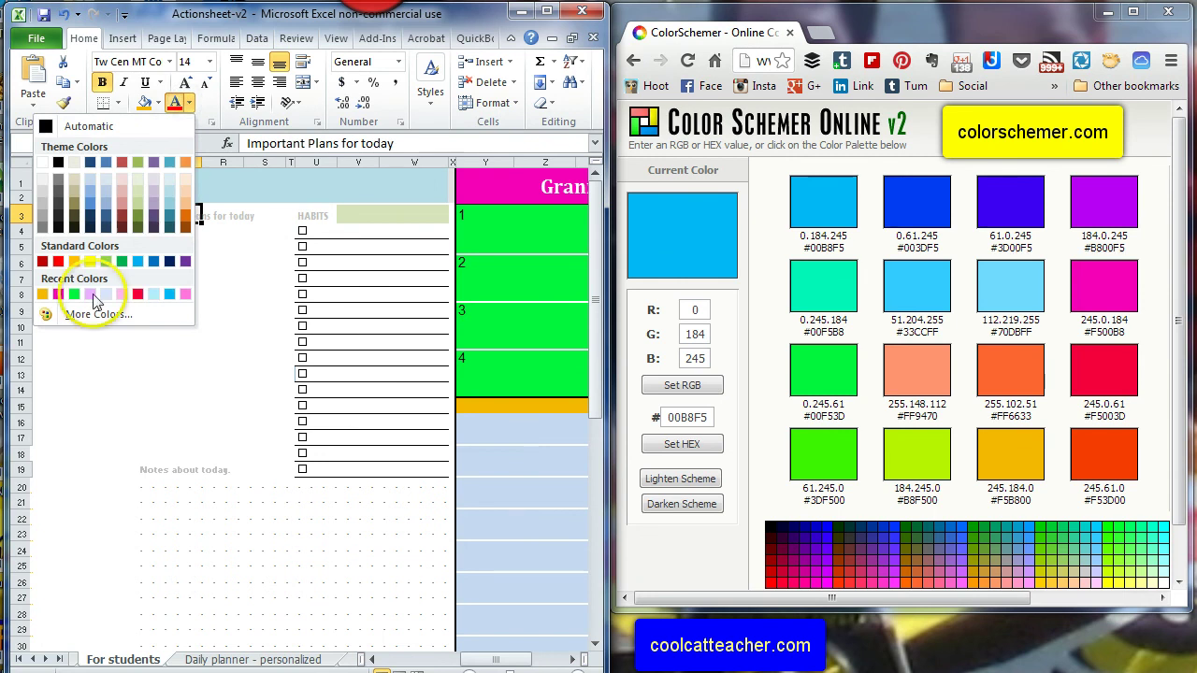
left_click(98, 314)
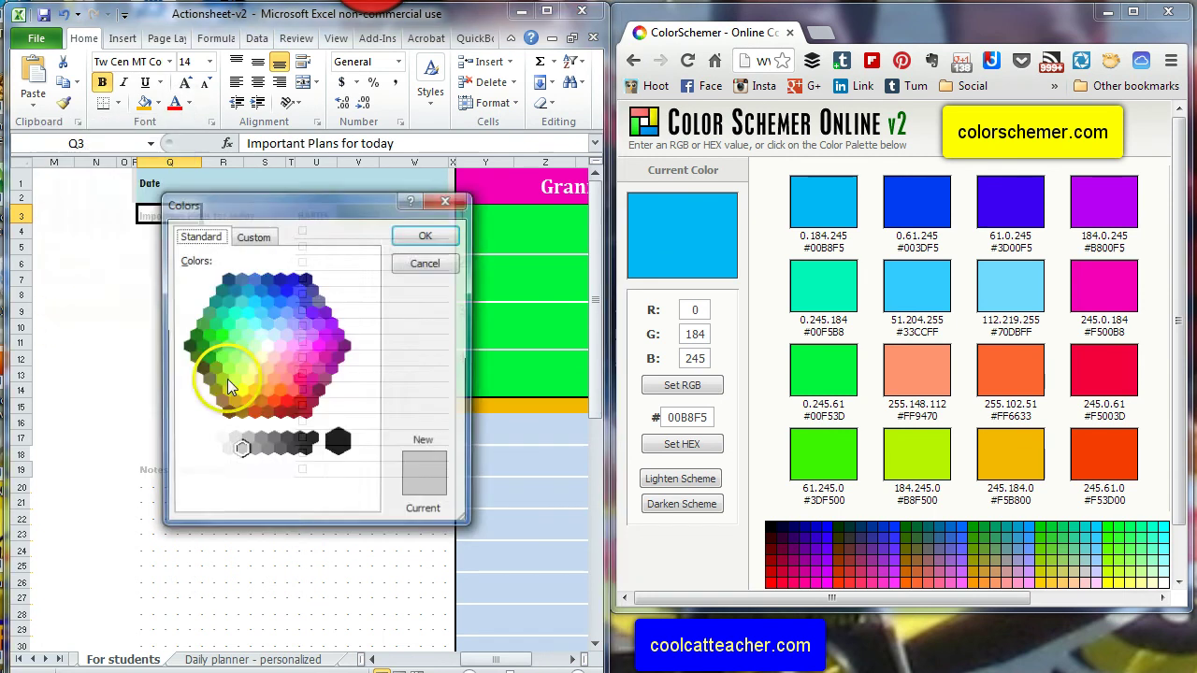
left_click(252, 238)
double_click(255, 437)
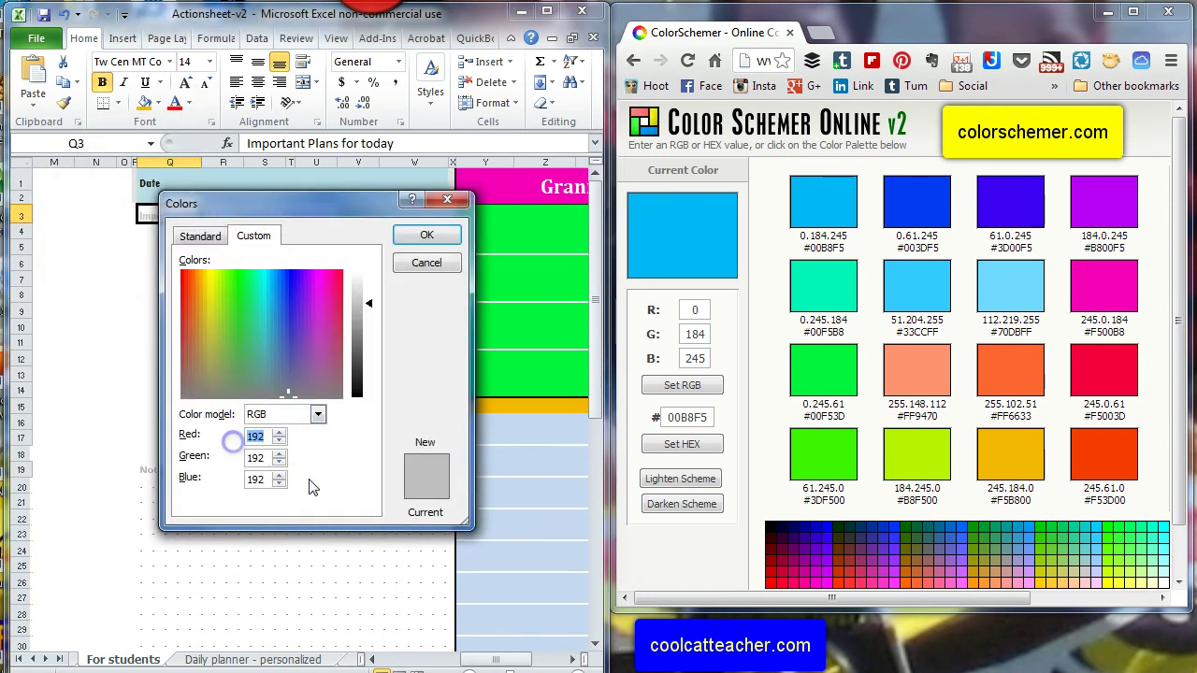
type("184")
key("Tab")
type("0")
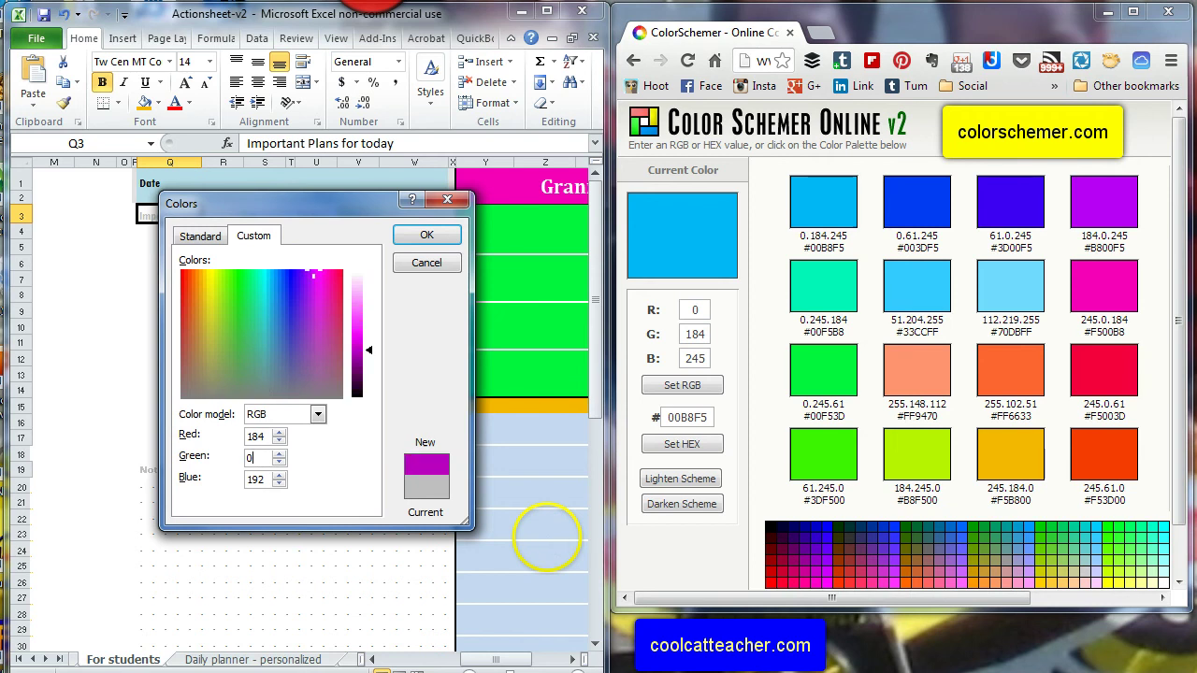
key("Tab")
type("2")
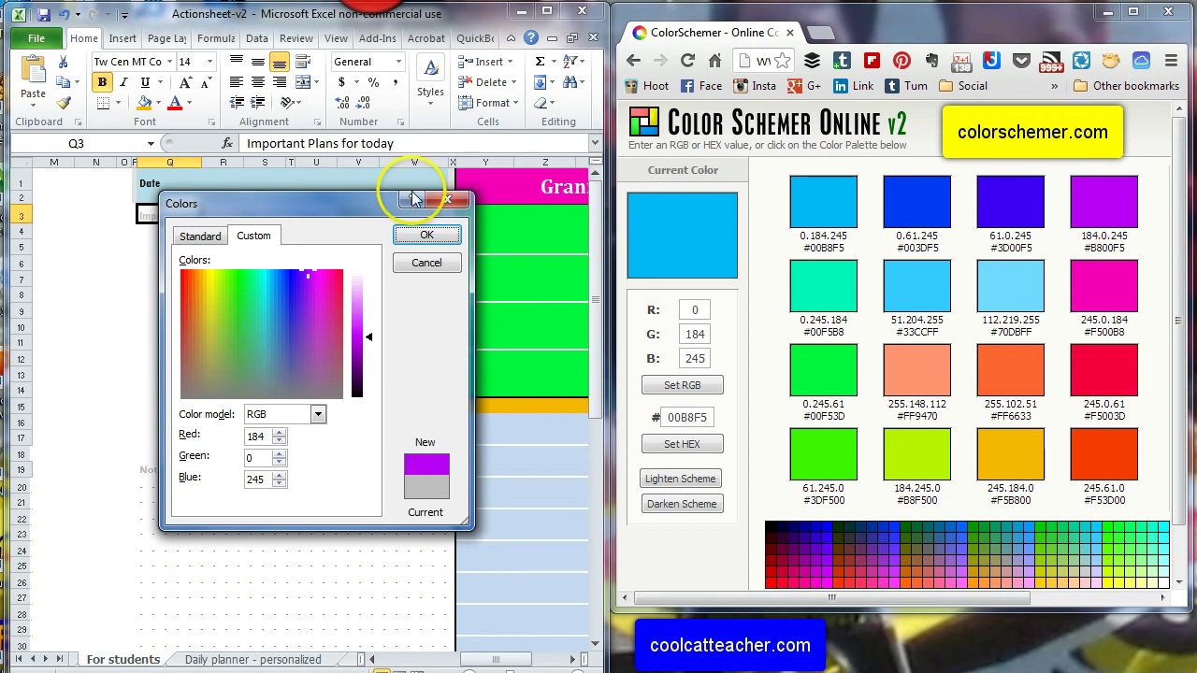
left_click(416, 235)
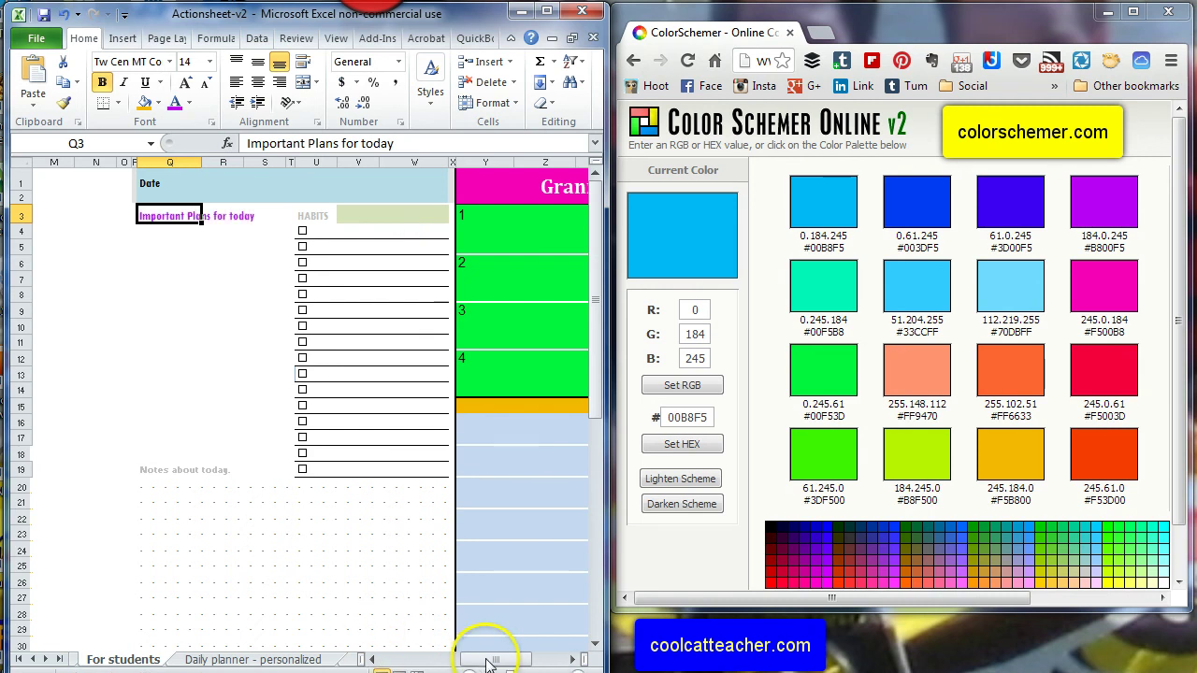
left_click_drag(482, 660, 535, 659)
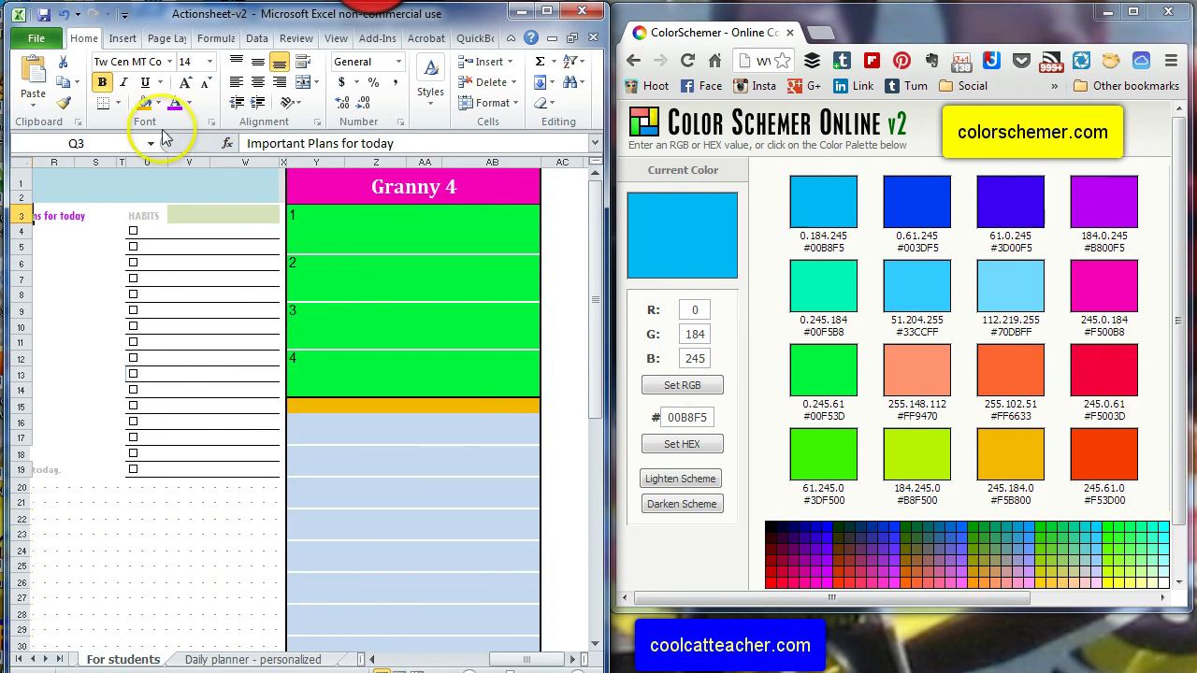
Set border line colour to custom red RGB 245, 0, 61 and draw along the green block.
left_click(119, 103)
mouse_move(33, 502)
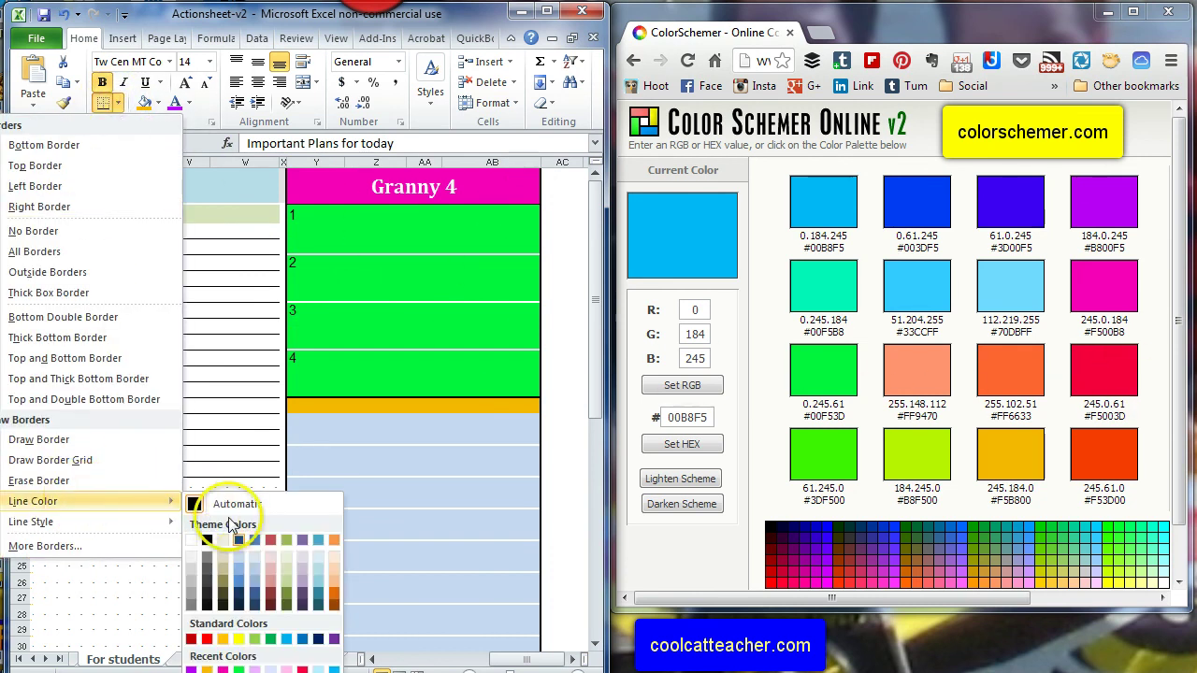
left_click(234, 672)
left_click(267, 236)
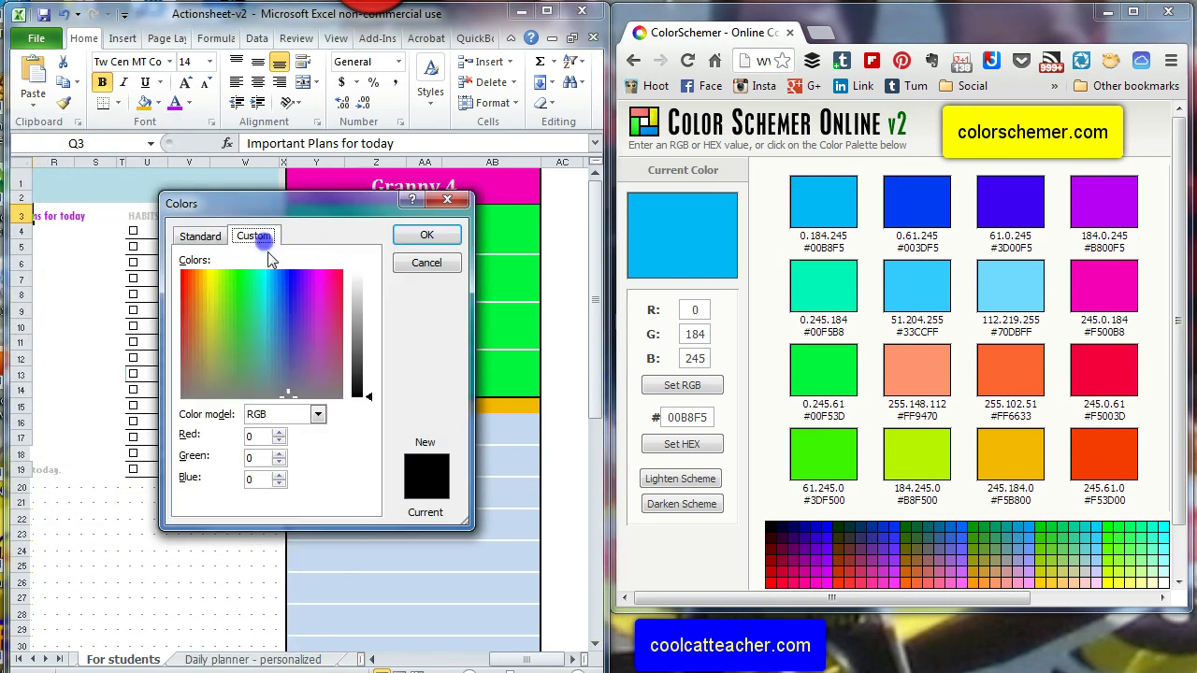
double_click(234, 437)
type("61")
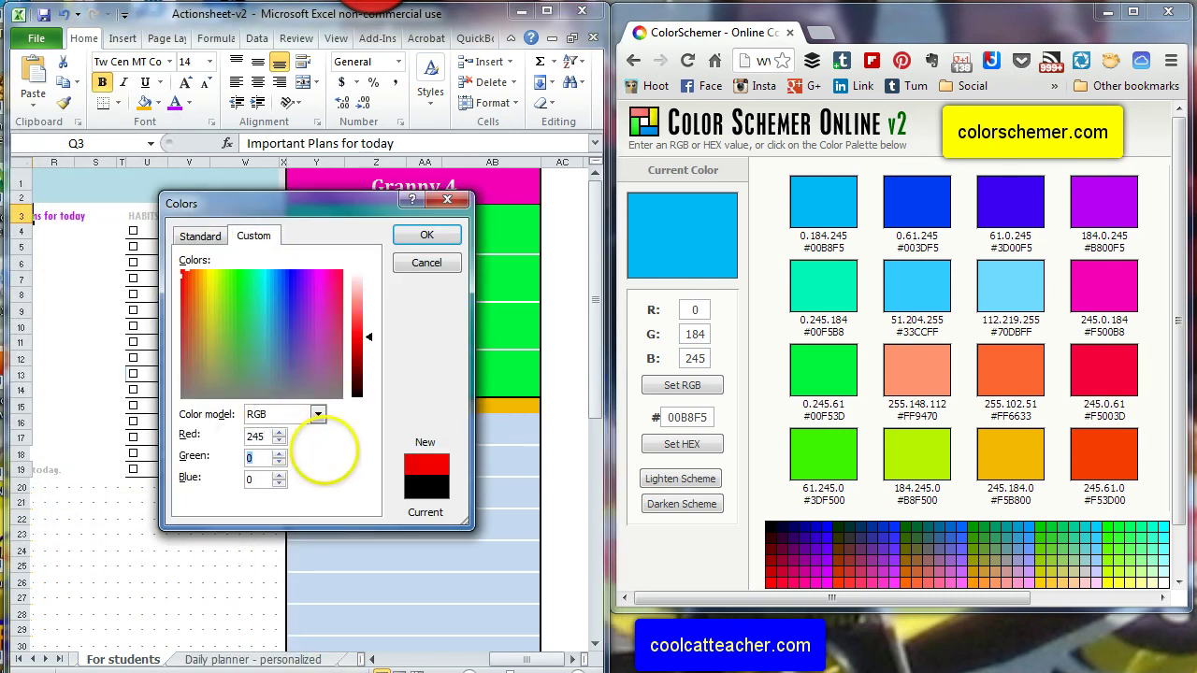
left_click(420, 239)
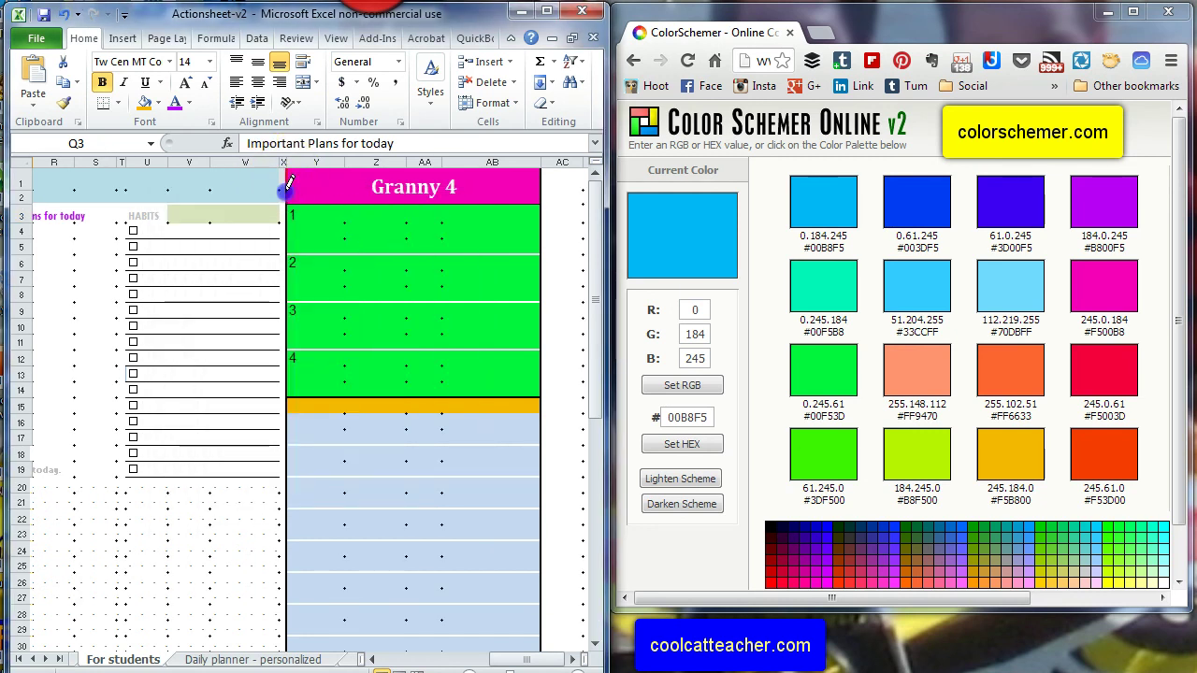
mouse_move(295, 300)
left_mouse_down()
mouse_move(497, 379)
mouse_move(332, 365)
left_mouse_up()
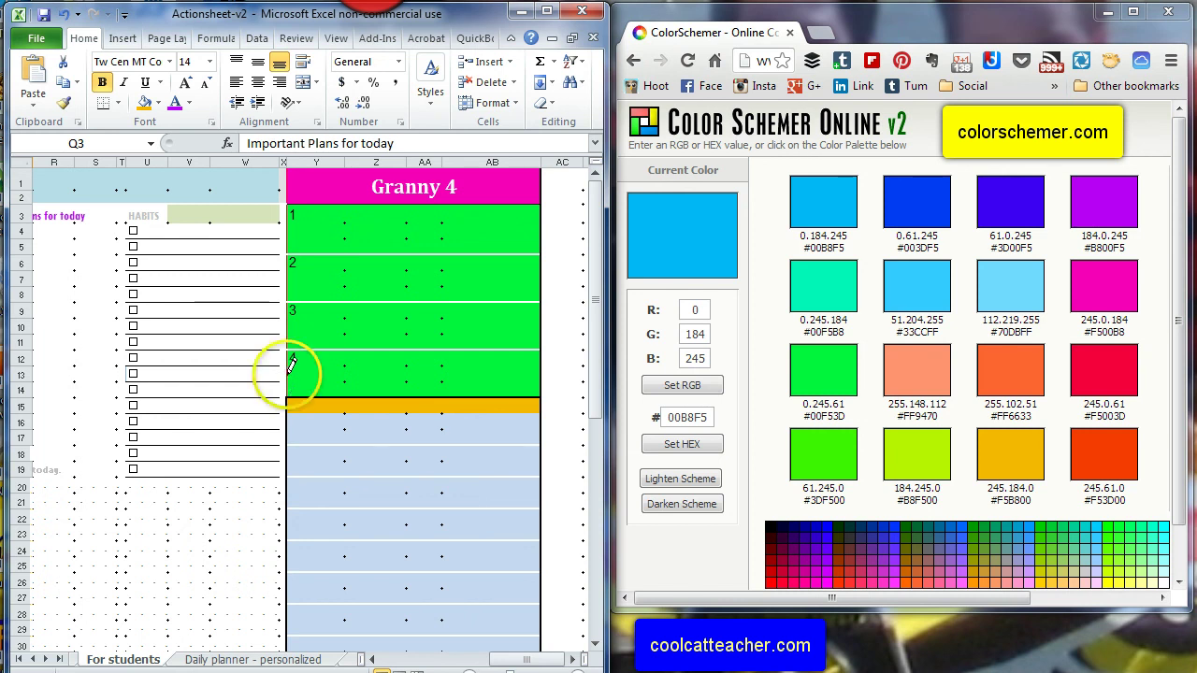
Choose a solid line style and draw the red border around the block's remaining edges.
left_click(120, 106)
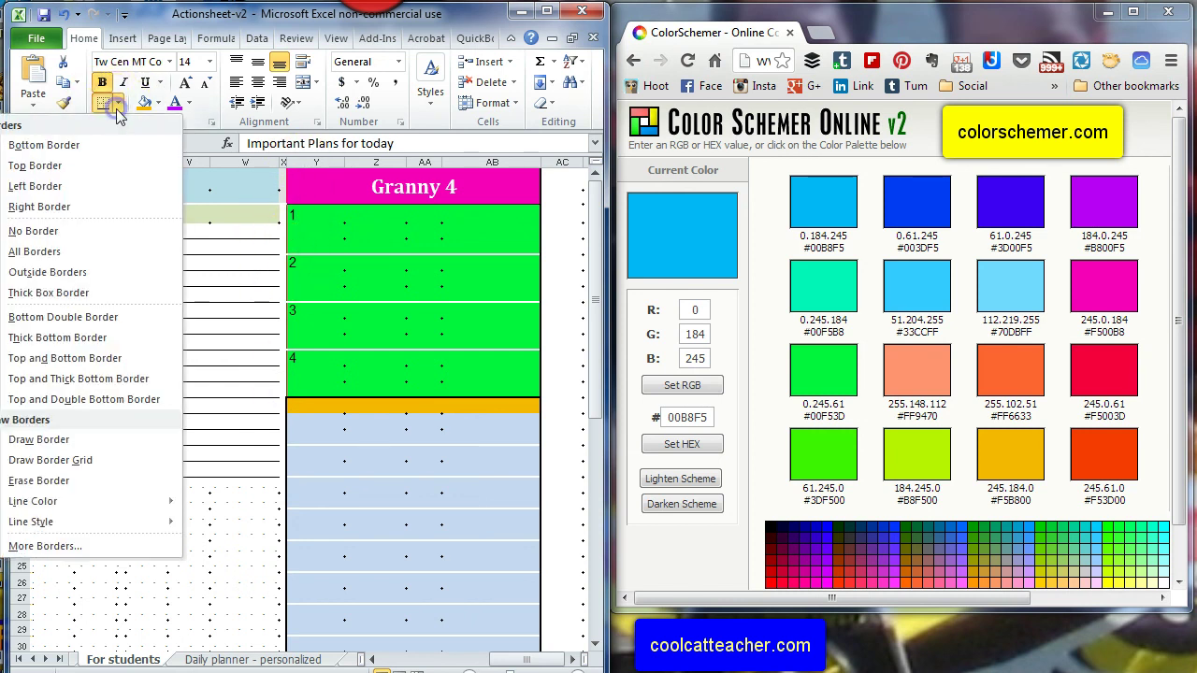
left_click(107, 504)
mouse_move(56, 522)
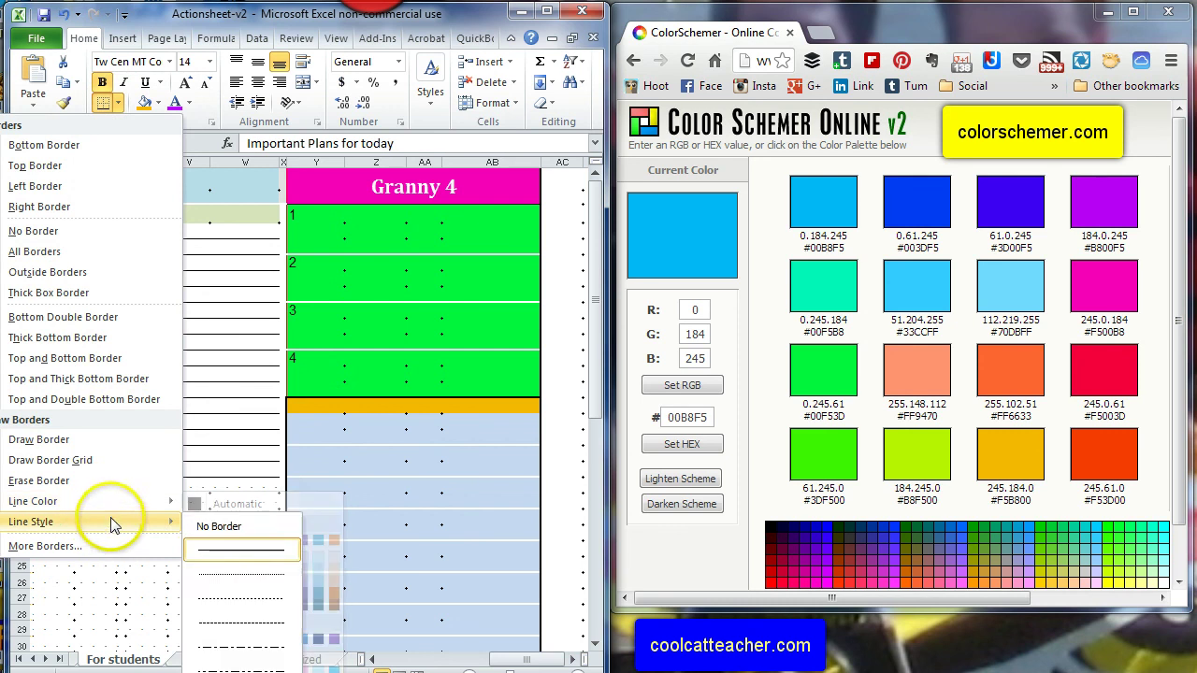
left_click(242, 550)
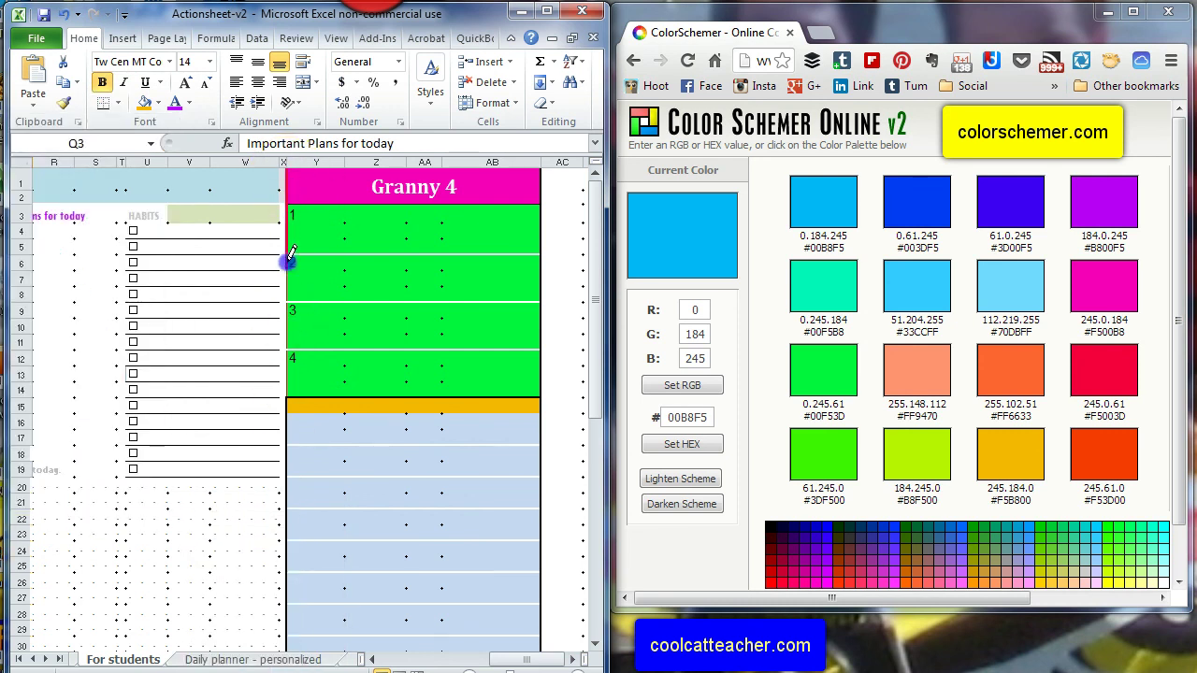
mouse_move(291, 255)
left_mouse_down()
mouse_move(293, 383)
mouse_move(534, 393)
left_mouse_up()
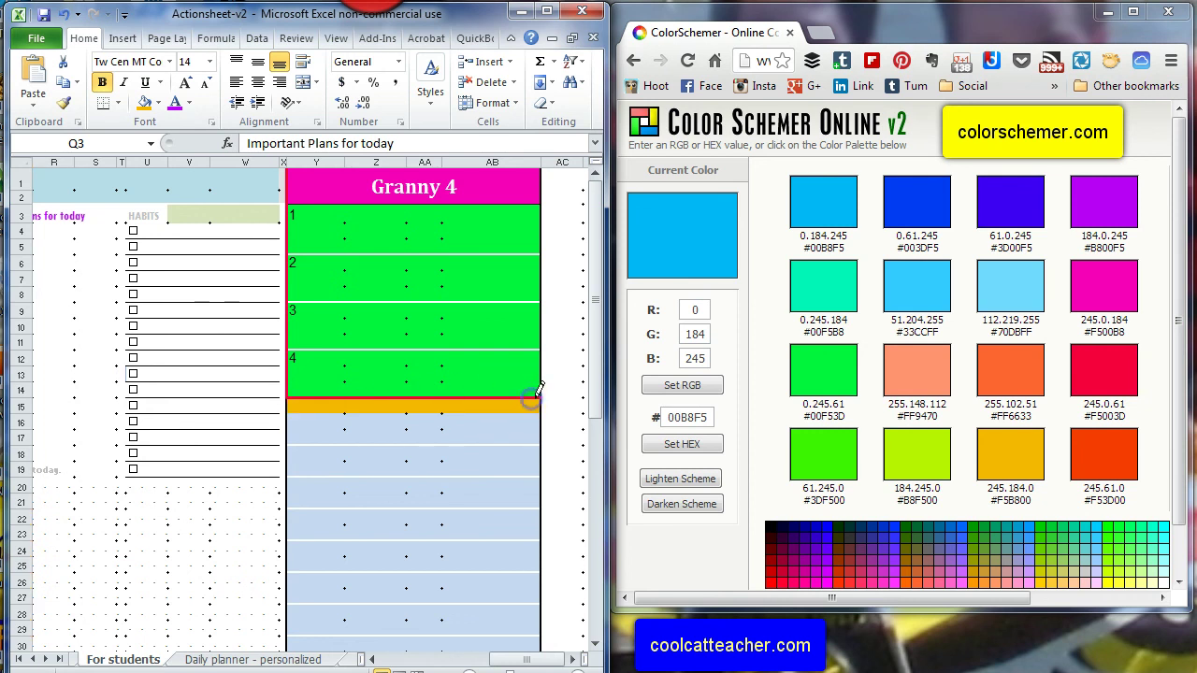
left_click_drag(546, 207, 545, 170)
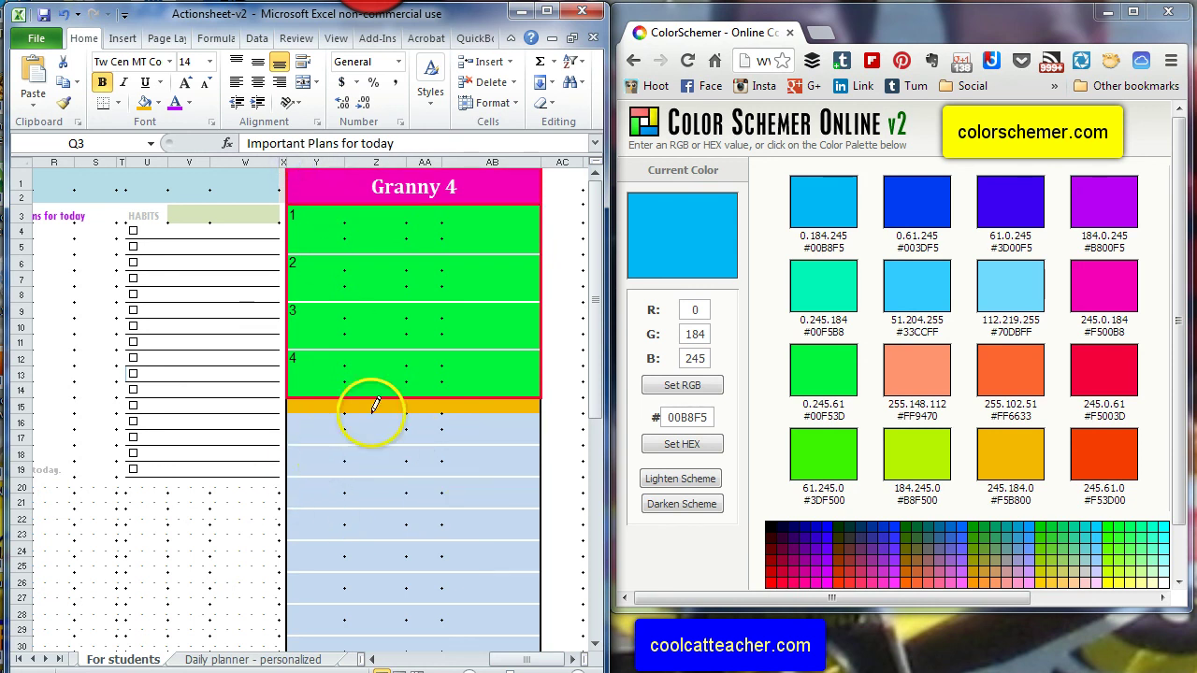
left_click(190, 104)
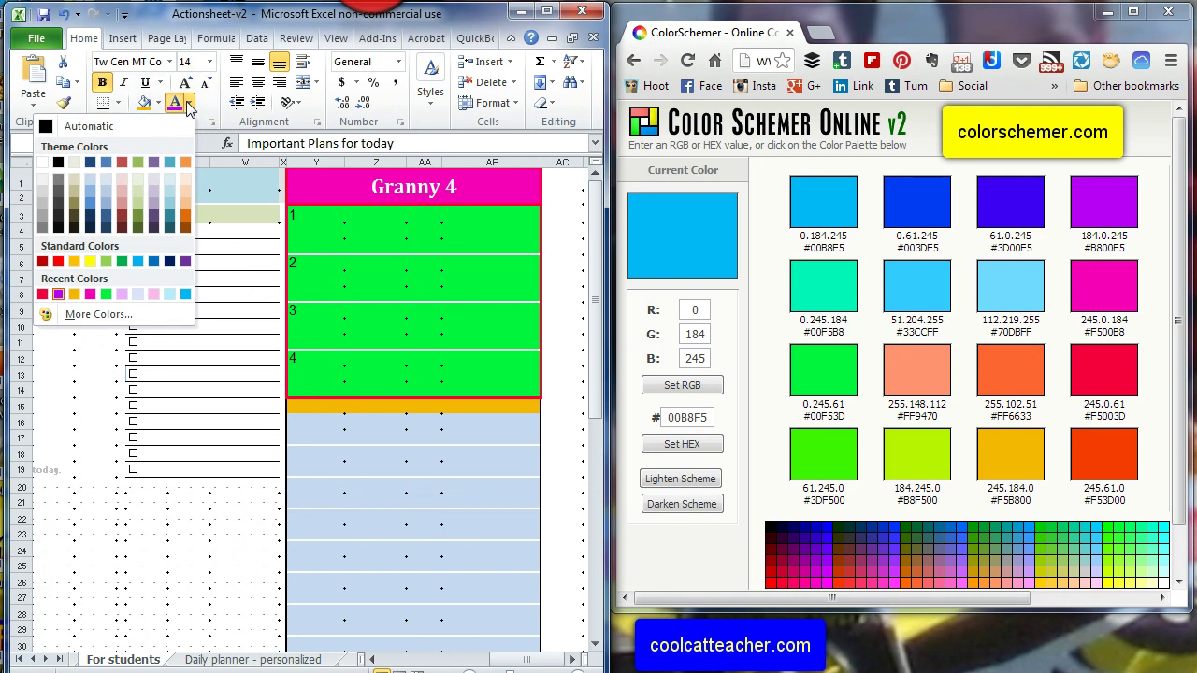
left_click(767, 64)
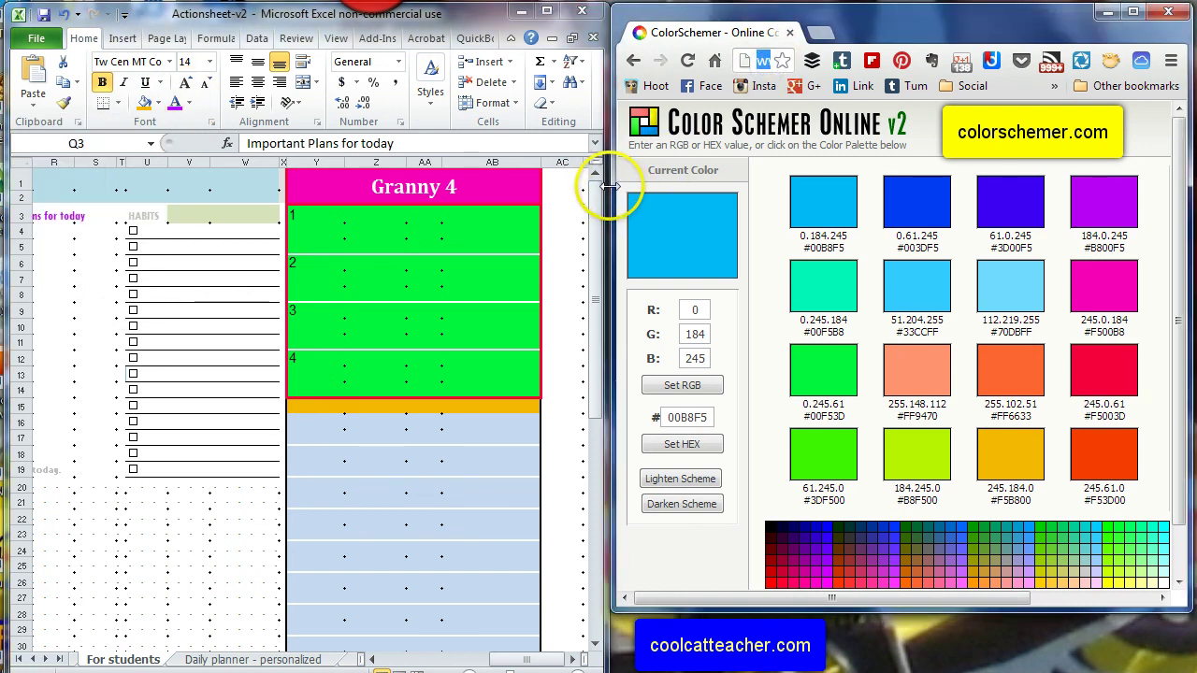
Widen the browser and try Lighten/Darken Scheme, returning to the original 0.184.245 blue.
left_click_drag(608, 187, 39, 188)
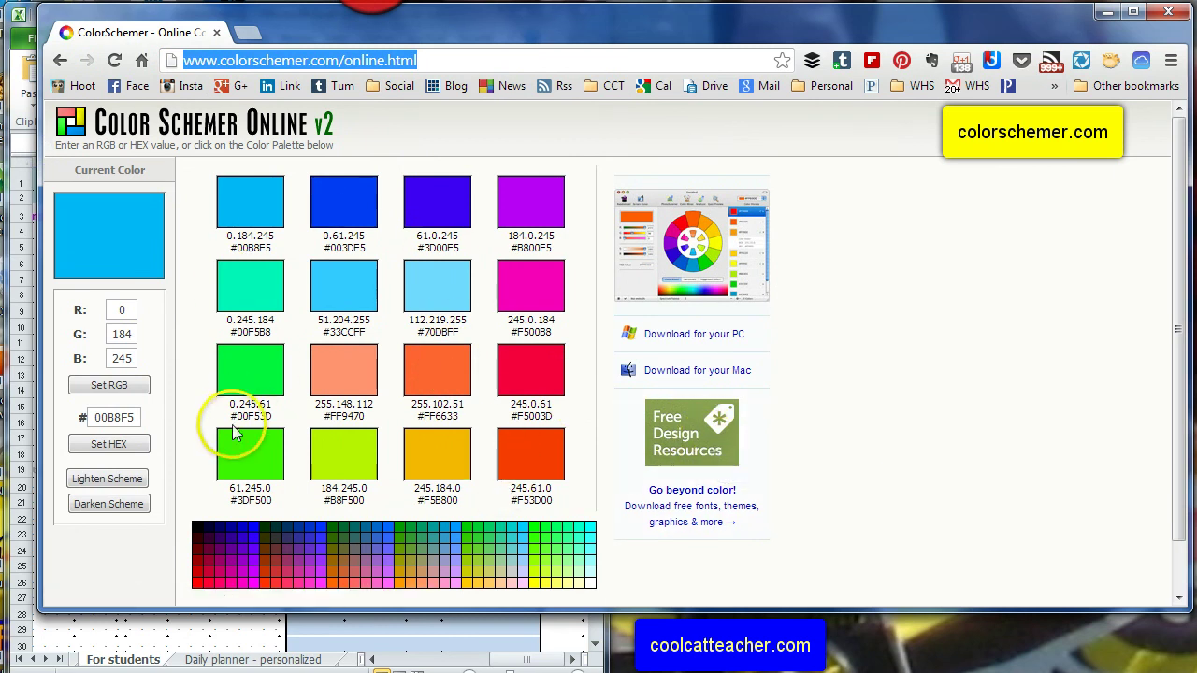
left_click(136, 482)
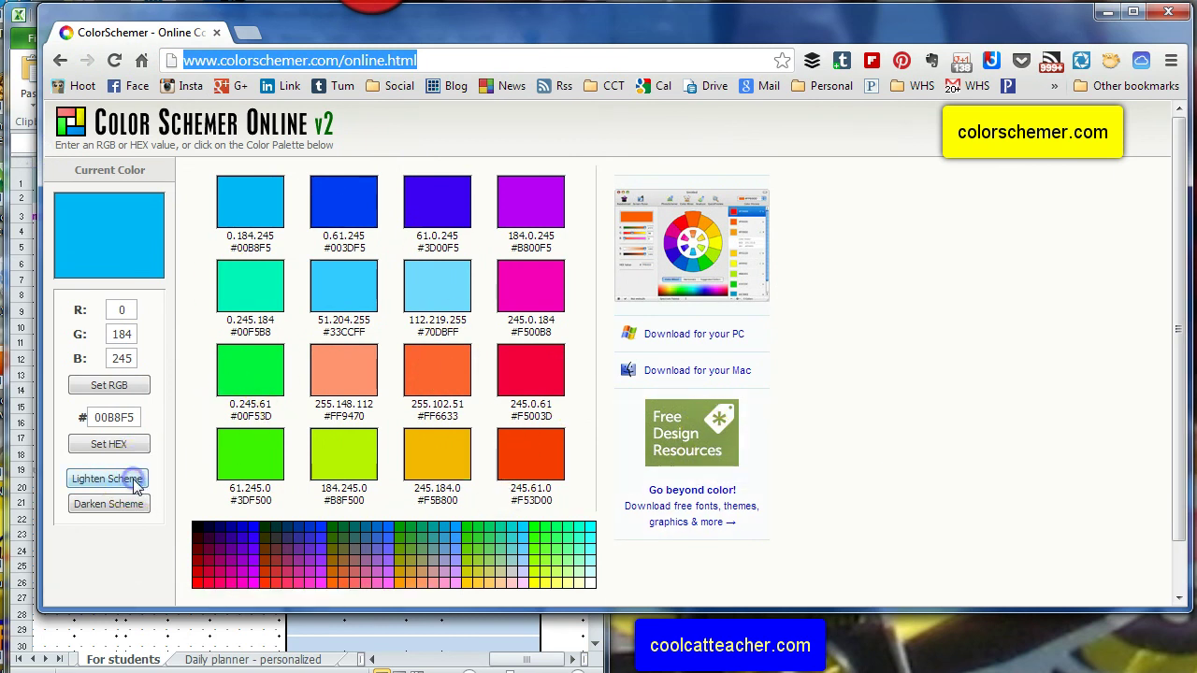
left_click(136, 482)
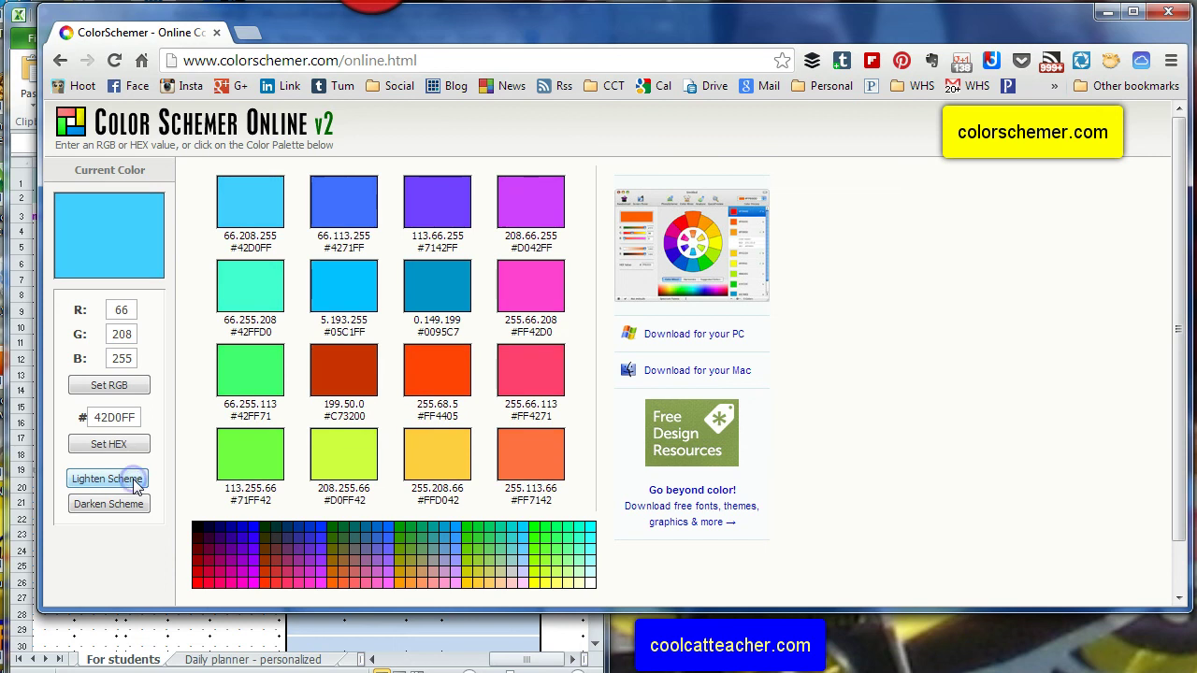
left_click(135, 481)
left_click(138, 507)
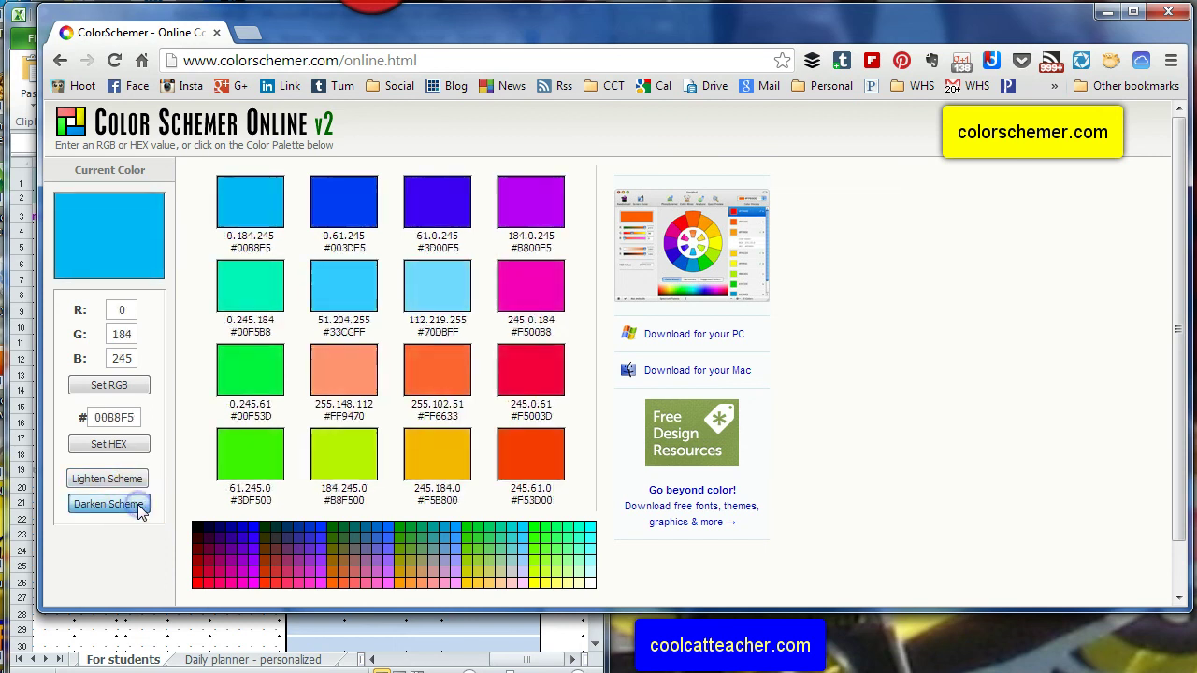
left_click(139, 508)
left_click(138, 508)
left_click(129, 479)
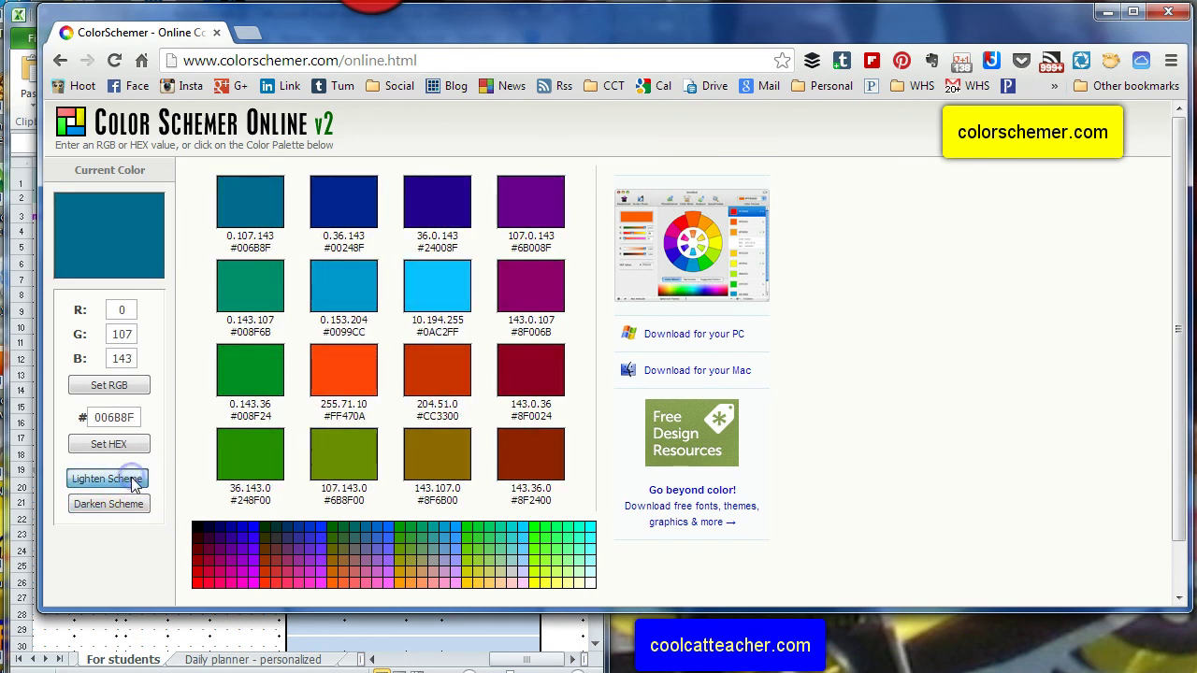
left_click(129, 479)
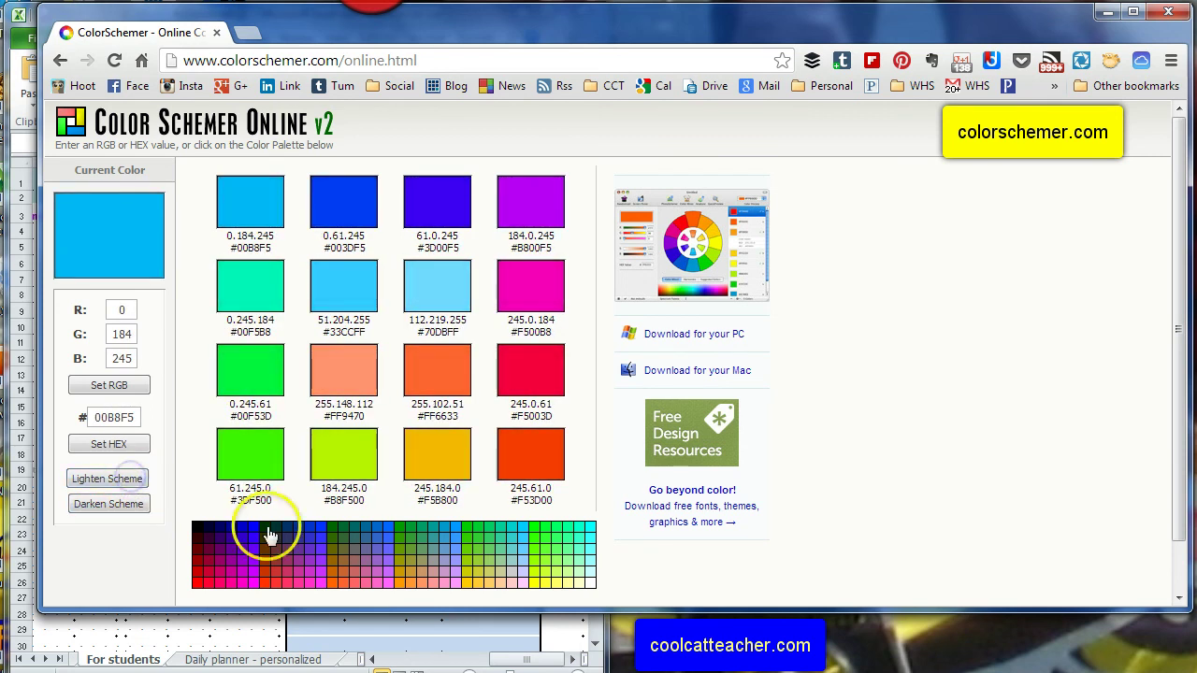
Try several base colours, settling on soft green 102, 204, 102 (#66CC66).
left_click(321, 547)
left_click(398, 549)
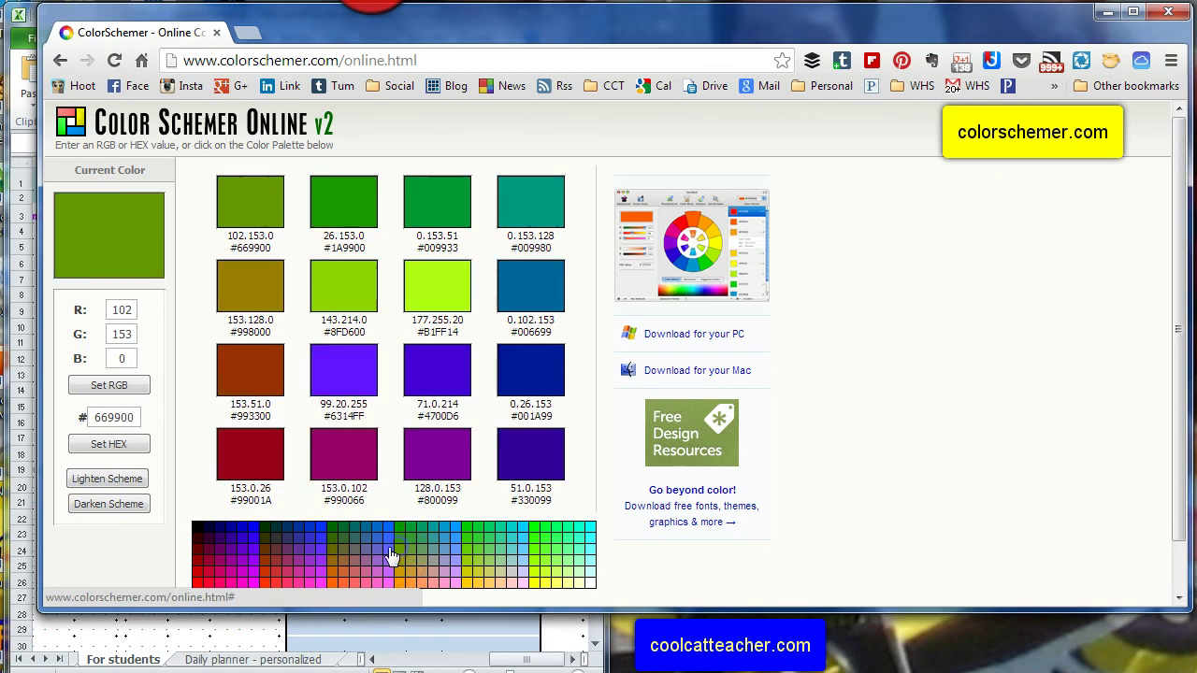
left_click(216, 534)
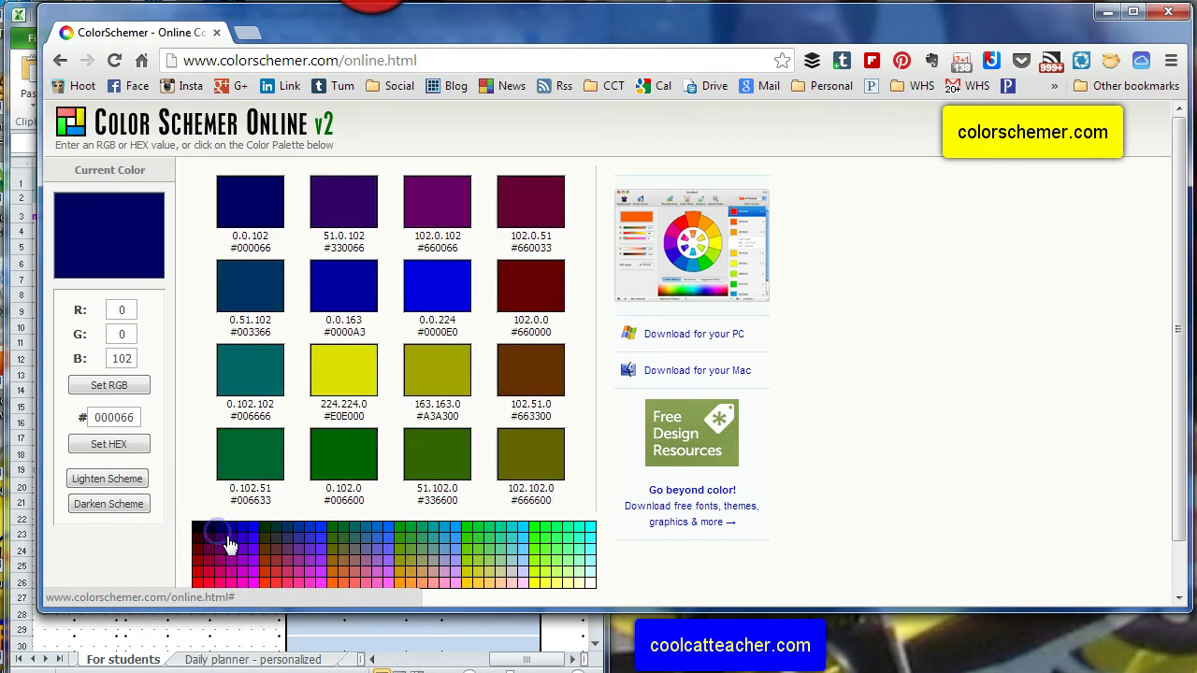
left_click(496, 552)
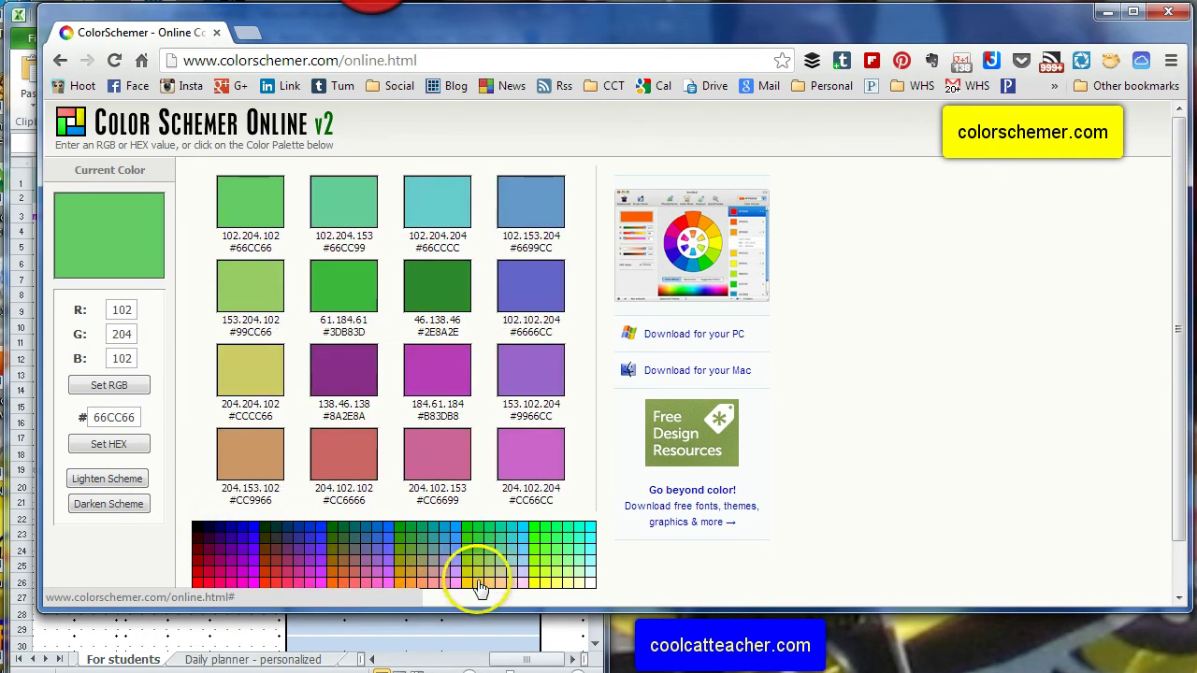